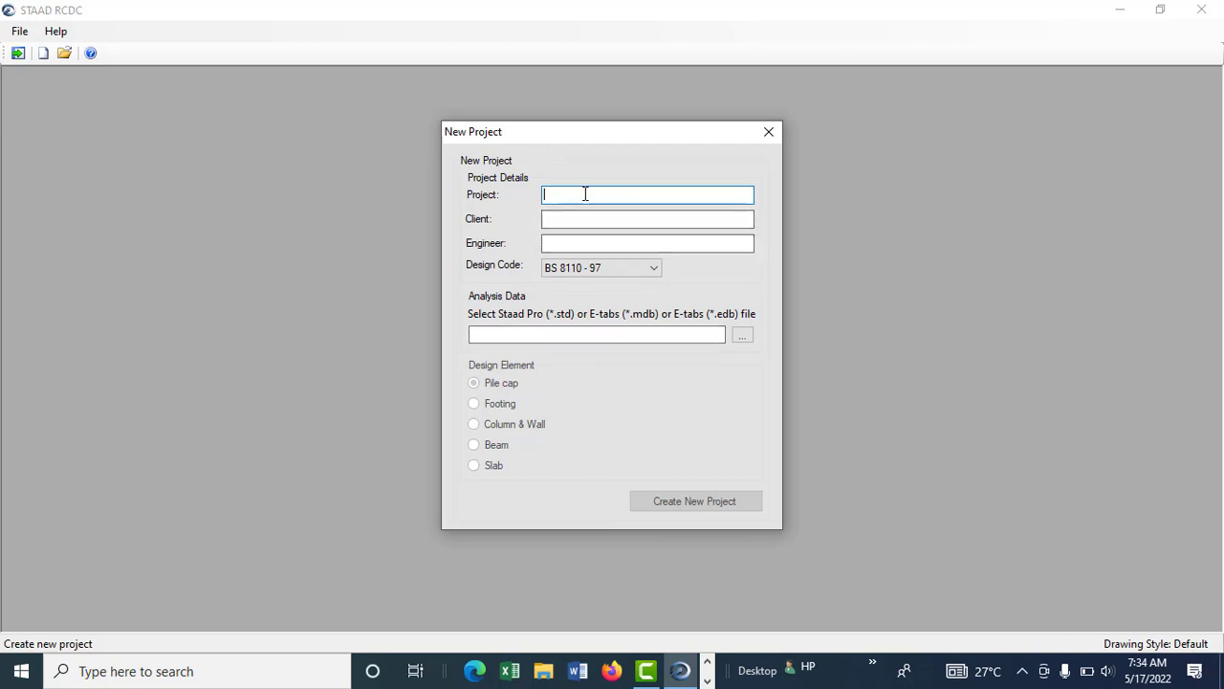
Enter project name BEAM DESIGN, client YOUTUBE VIEWERS and the engineer's name.
type("BEAM DESIGN")
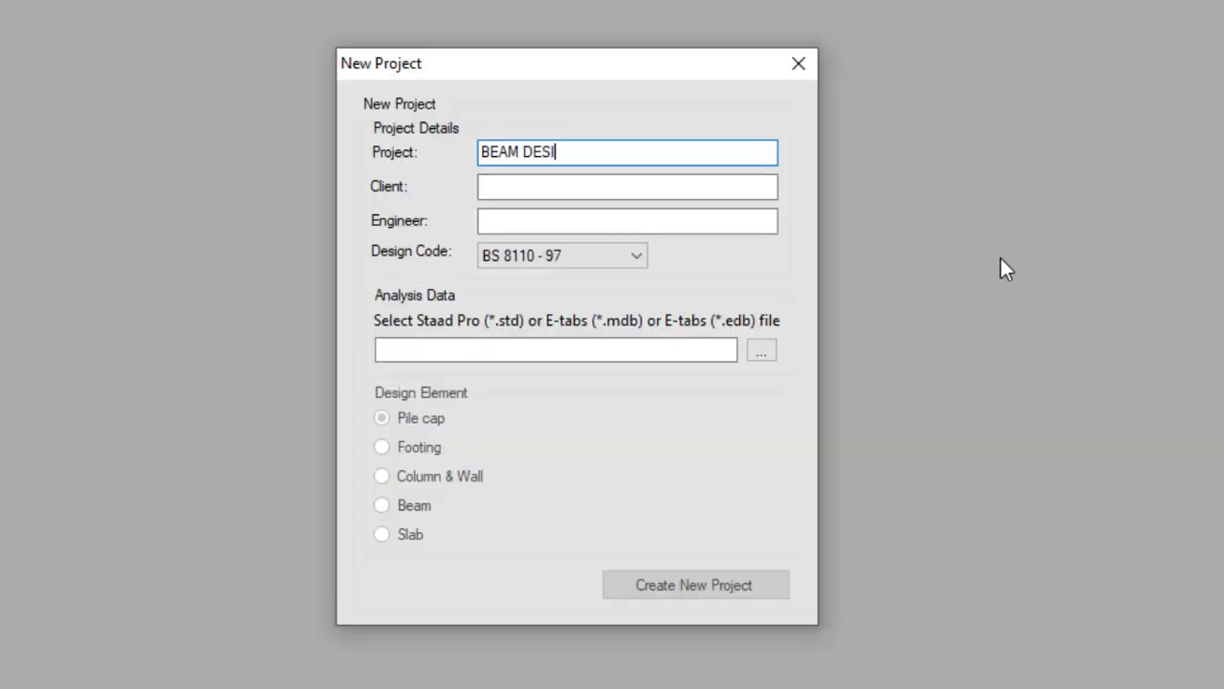
left_click(523, 186)
type("YOUTUBE")
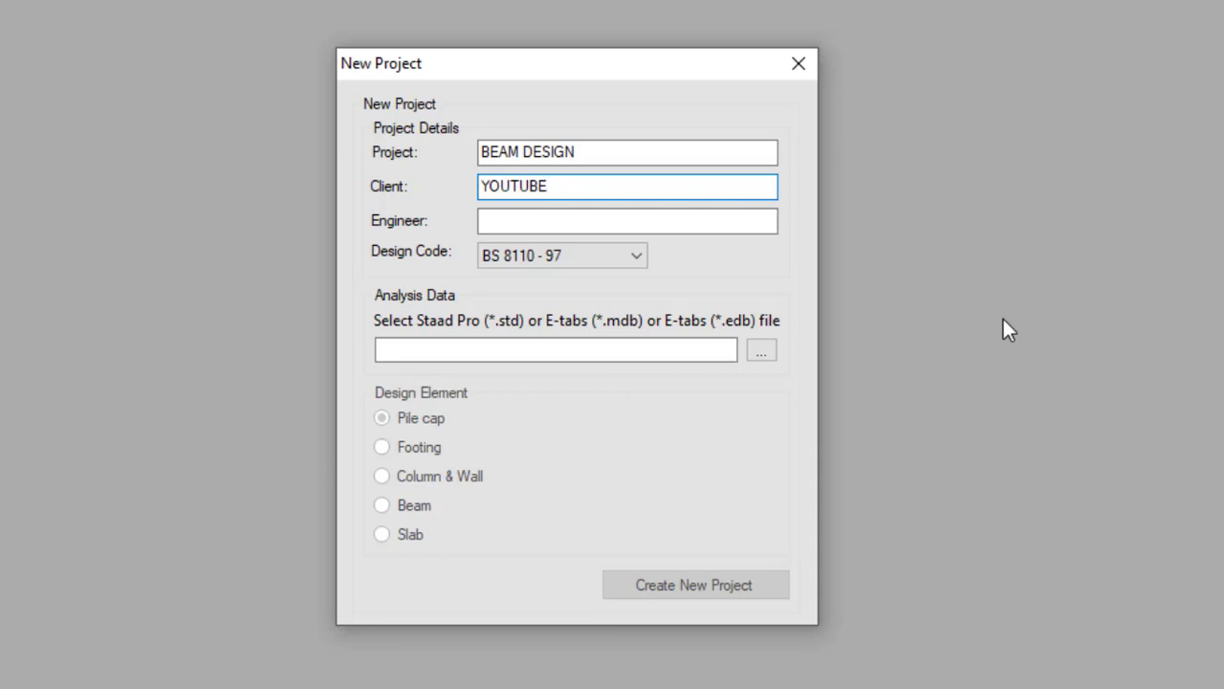
type(" VIEWERS")
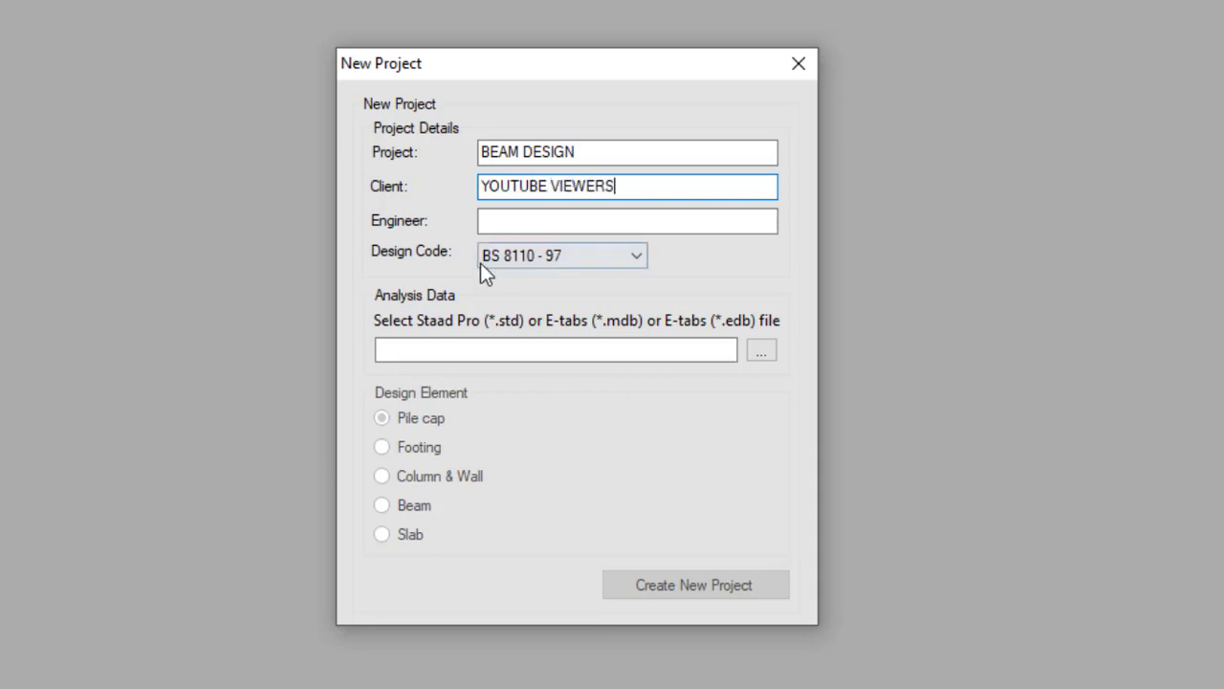
left_click(560, 219)
type("RIDWANTICIAN")
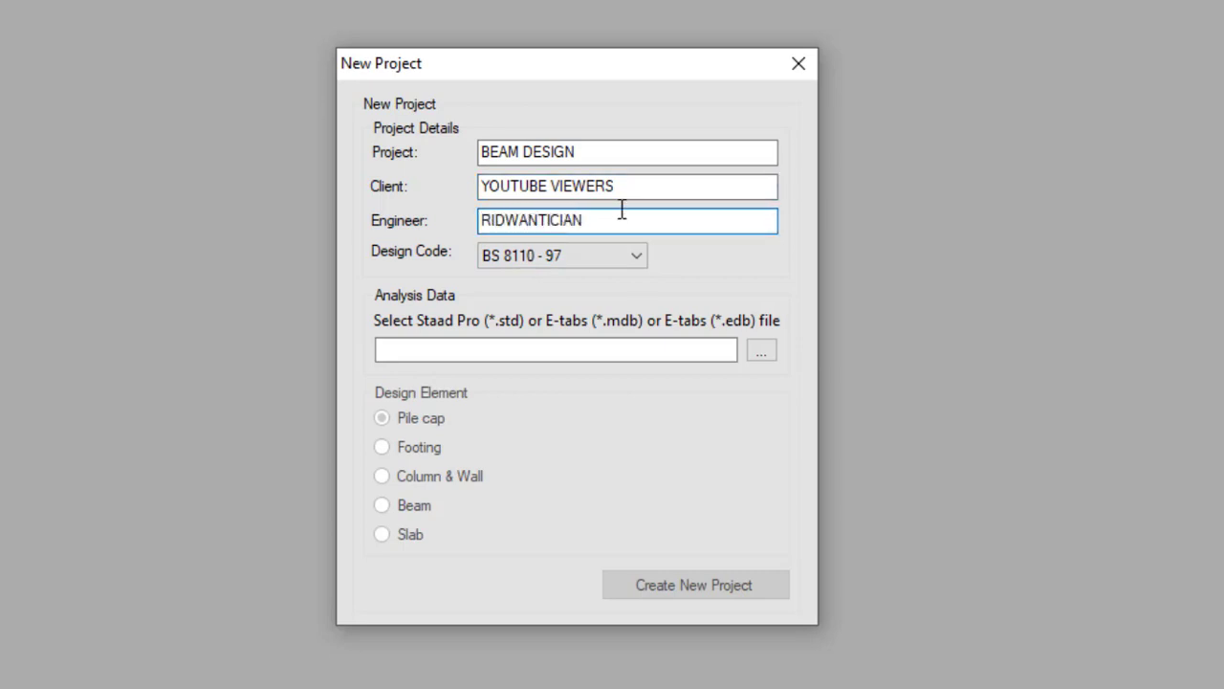
Load GIFT HOUSE.std as the project's analysis data.
left_click(770, 353)
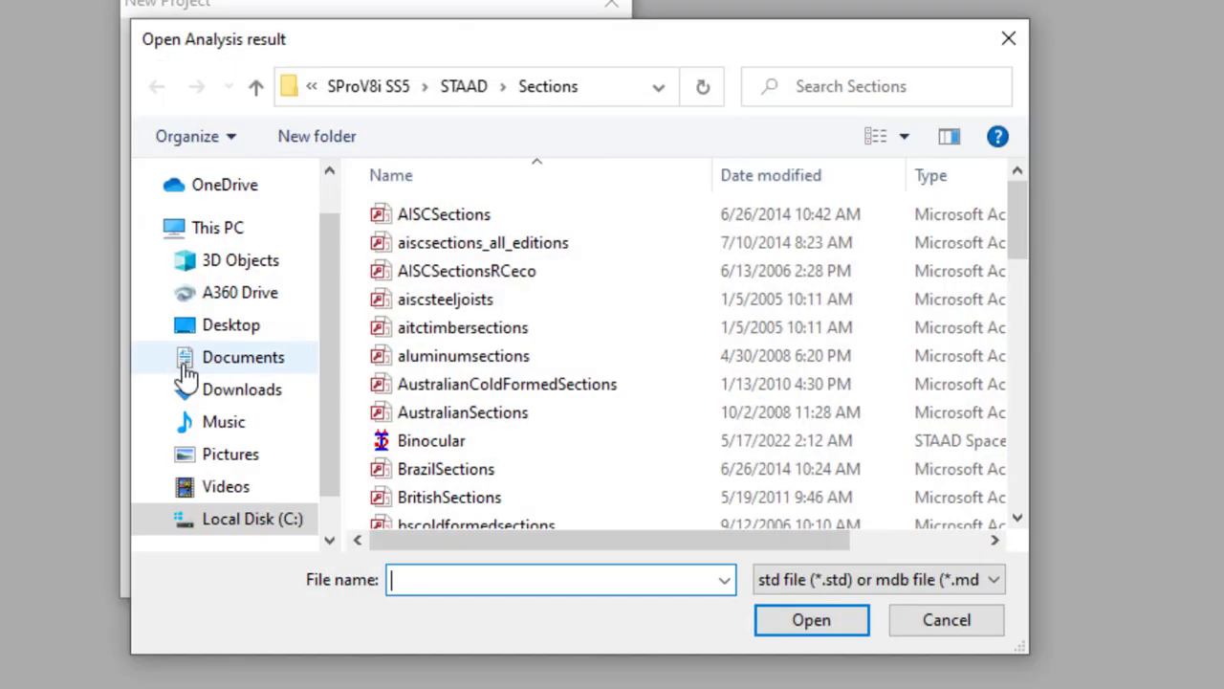
left_click_drag(1011, 230, 1016, 303)
left_click(469, 510)
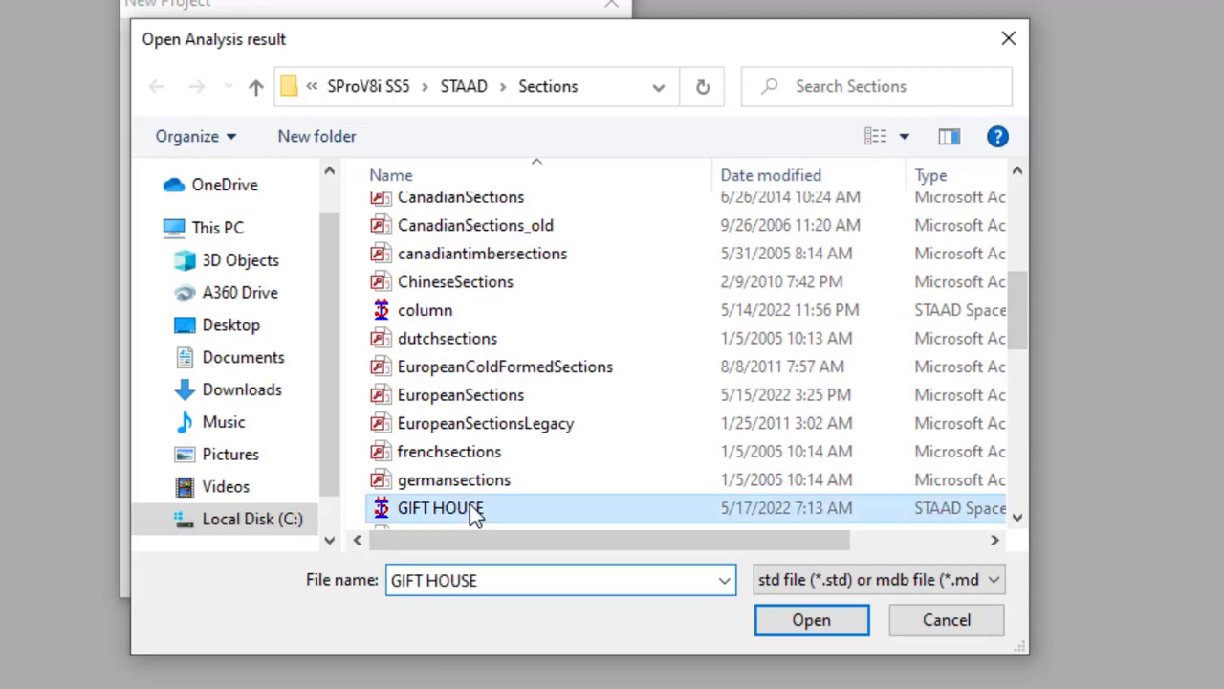
left_click(799, 629)
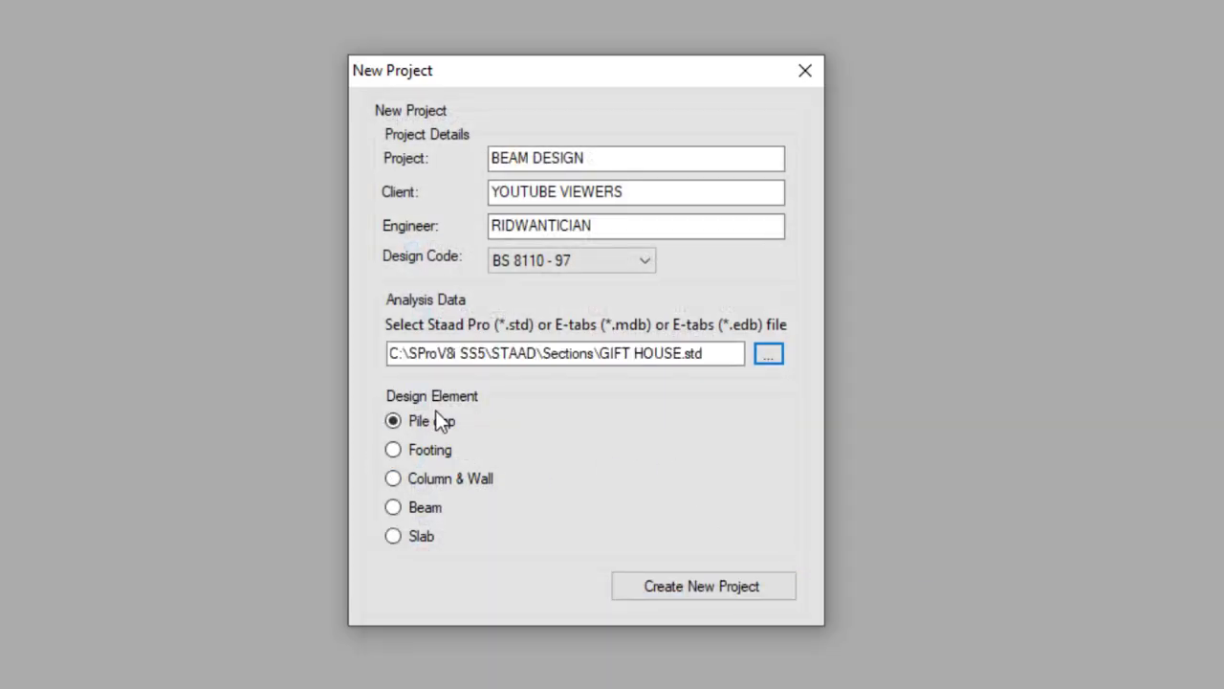
Choose Beam design for level 3m and create the new project.
left_click(395, 513)
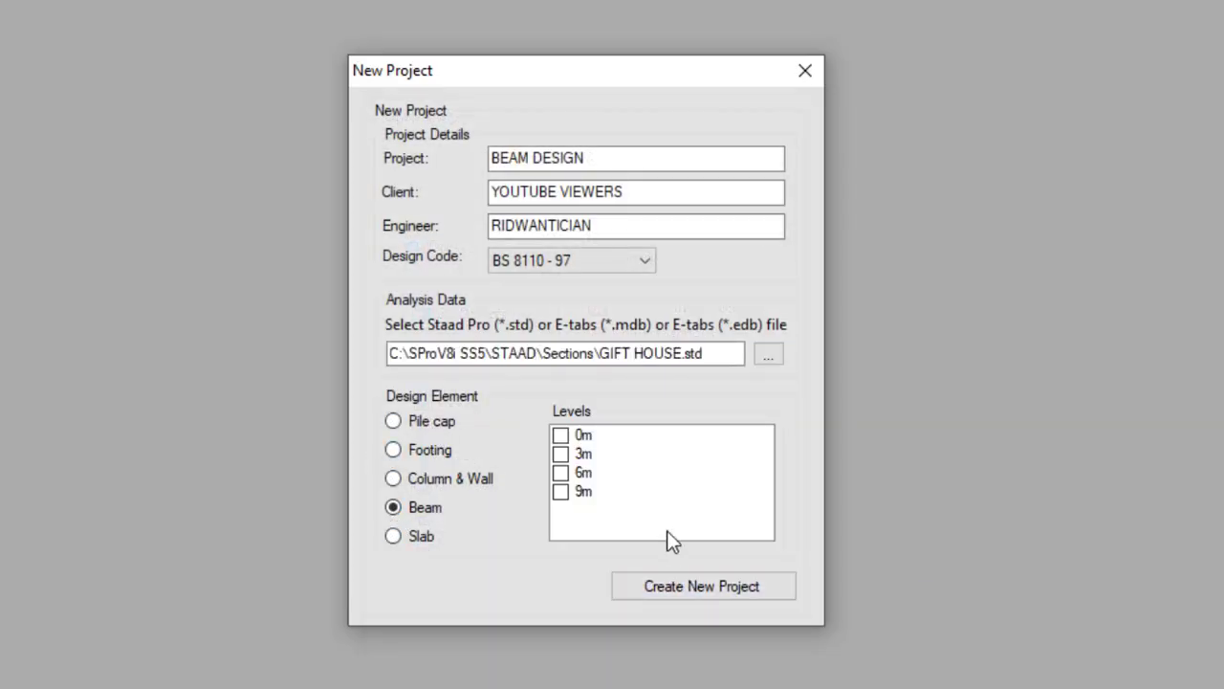
left_click(577, 455)
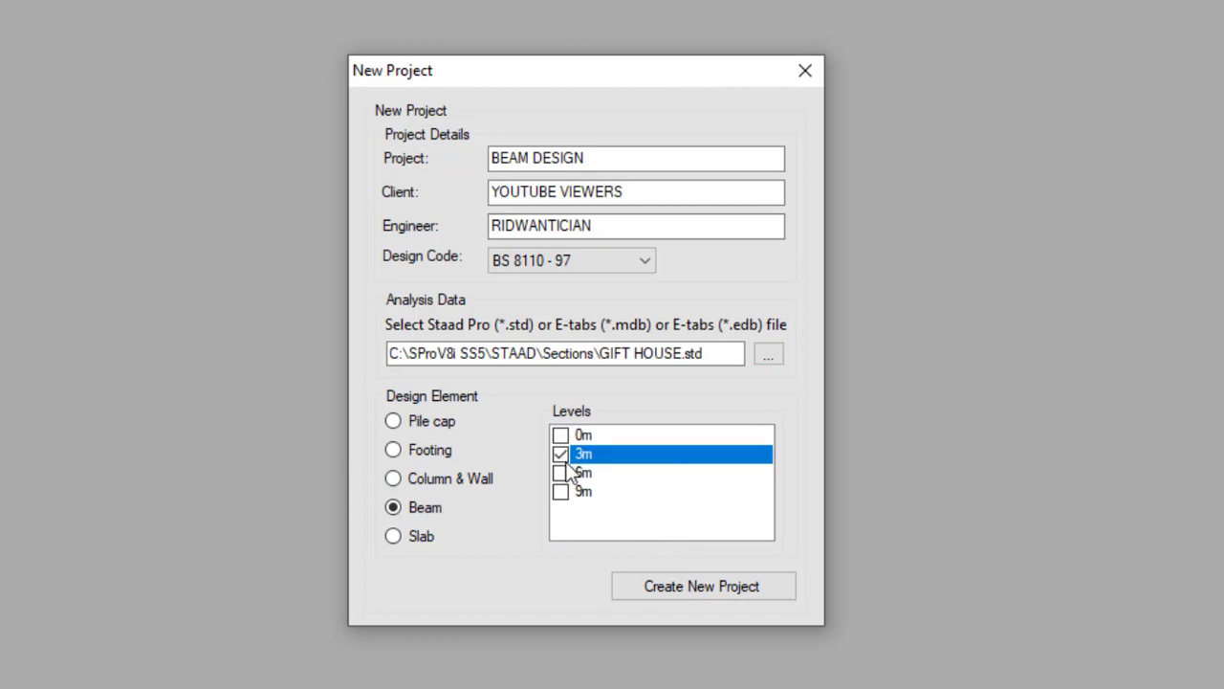
left_click(669, 585)
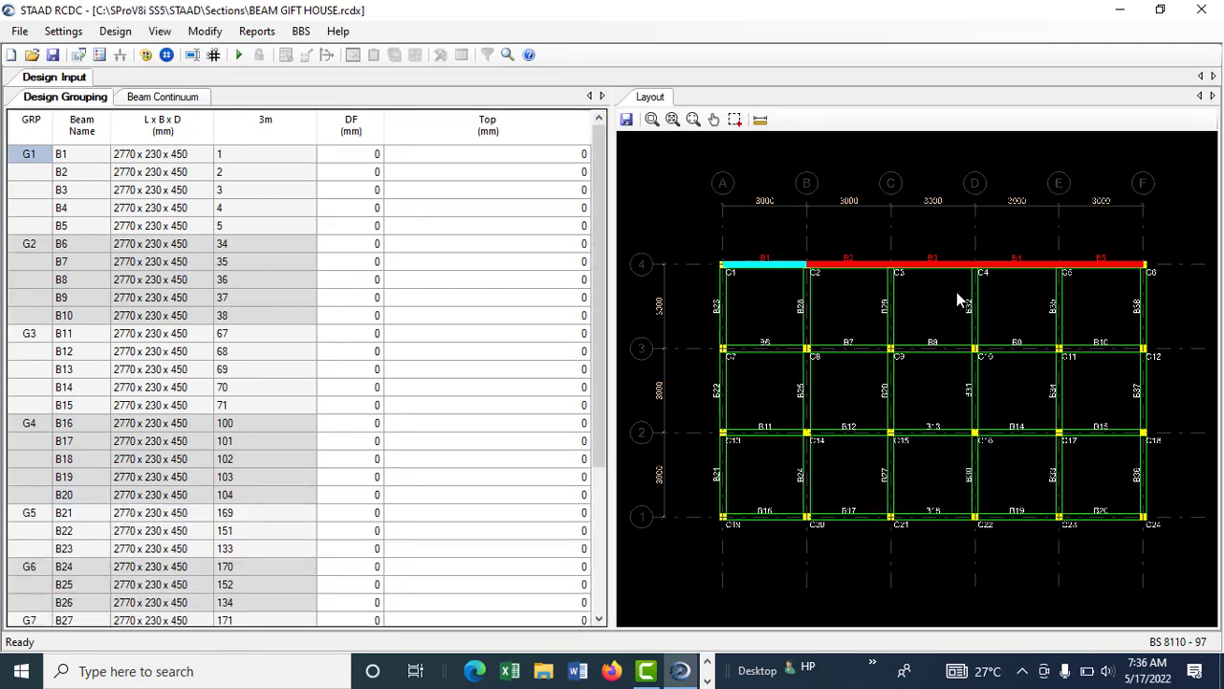
Zoom and pan the layout plan, then locate beams B2 through B5.
scroll(928, 291, "up", 1)
scroll(710, 260, "up", 2)
scroll(710, 261, "up", 1)
scroll(683, 268, "down", 1)
middle_click_drag(956, 259, 750, 311)
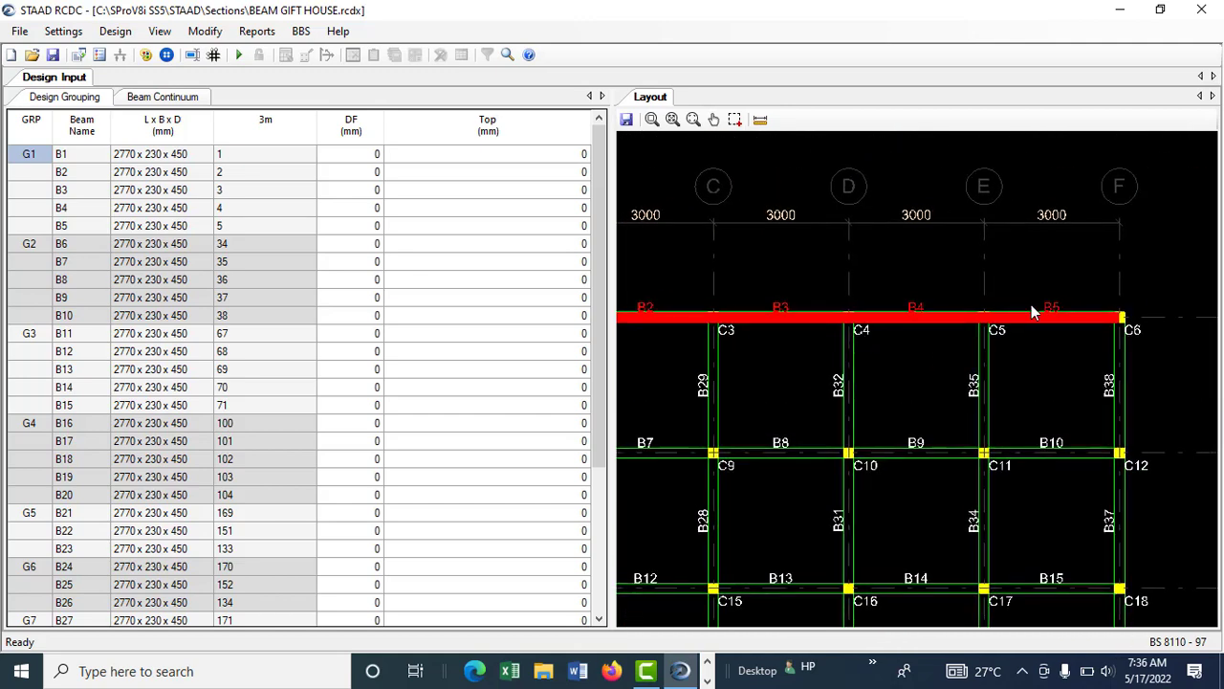
scroll(1047, 304, "up", 1)
scroll(861, 330, "up", 2)
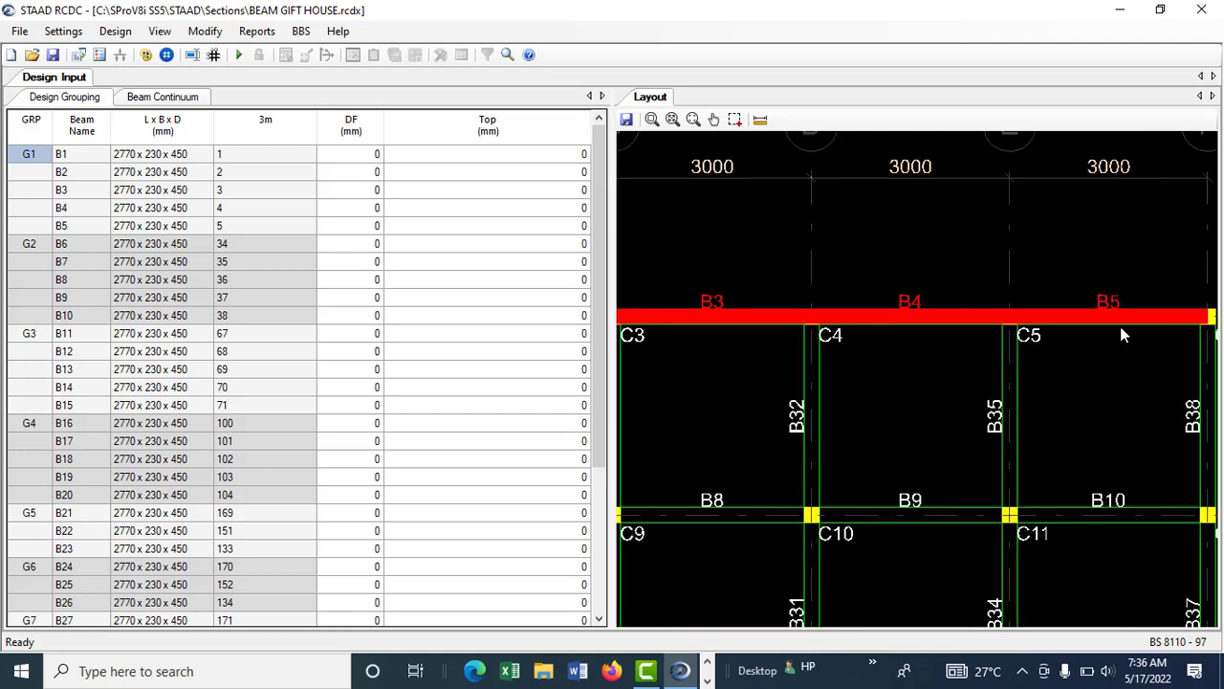
scroll(1111, 325, "down", 4)
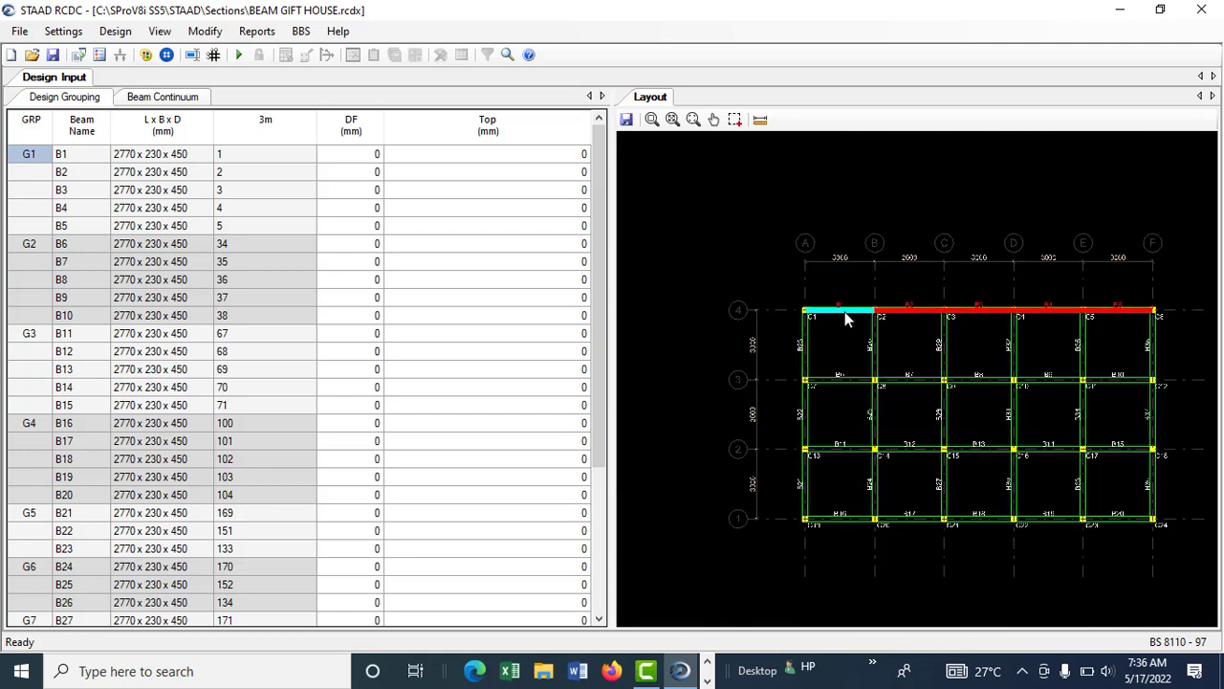
scroll(1121, 320, "up", 1)
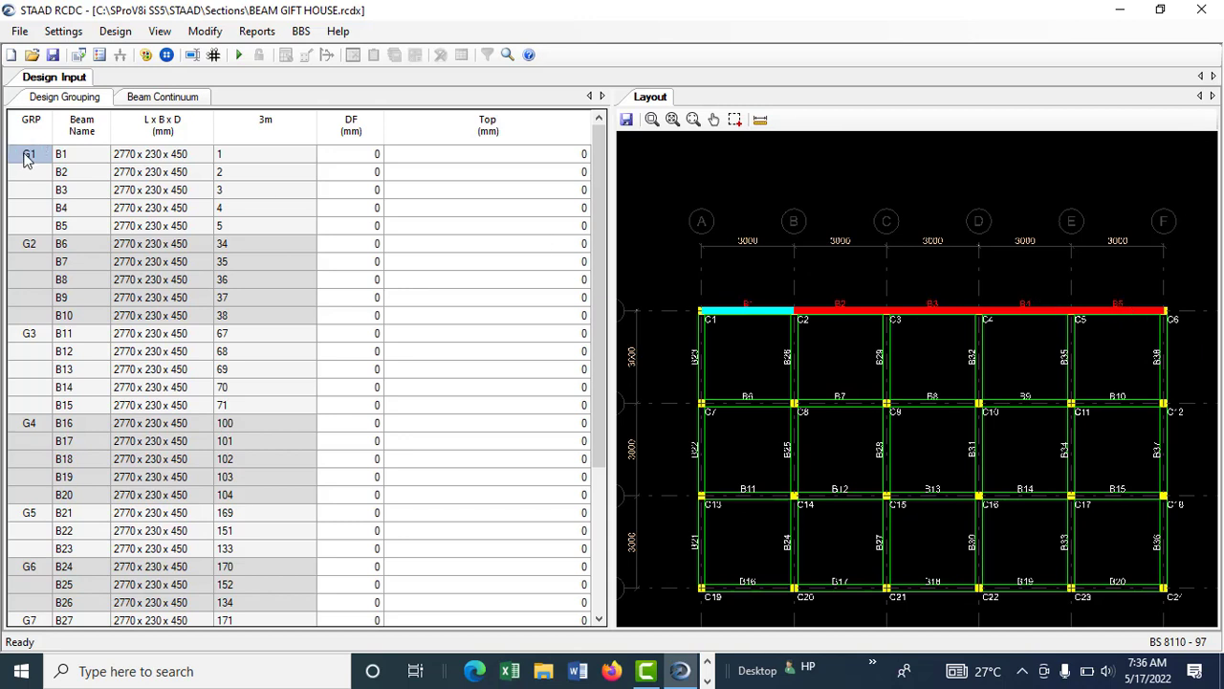
left_click(65, 155)
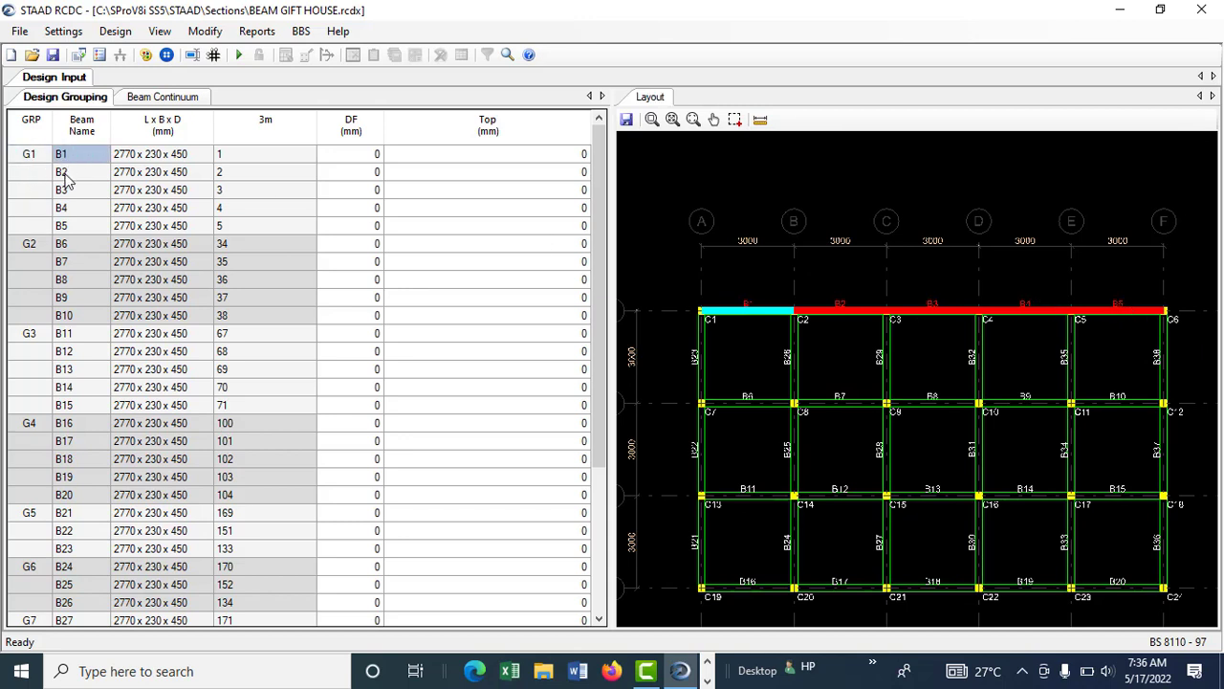
left_click(66, 172)
left_click(67, 190)
left_click(67, 208)
left_click(69, 225)
Highlight the beams of groups G2, G3, G4, G5 and G10 on the plan.
left_click(29, 245)
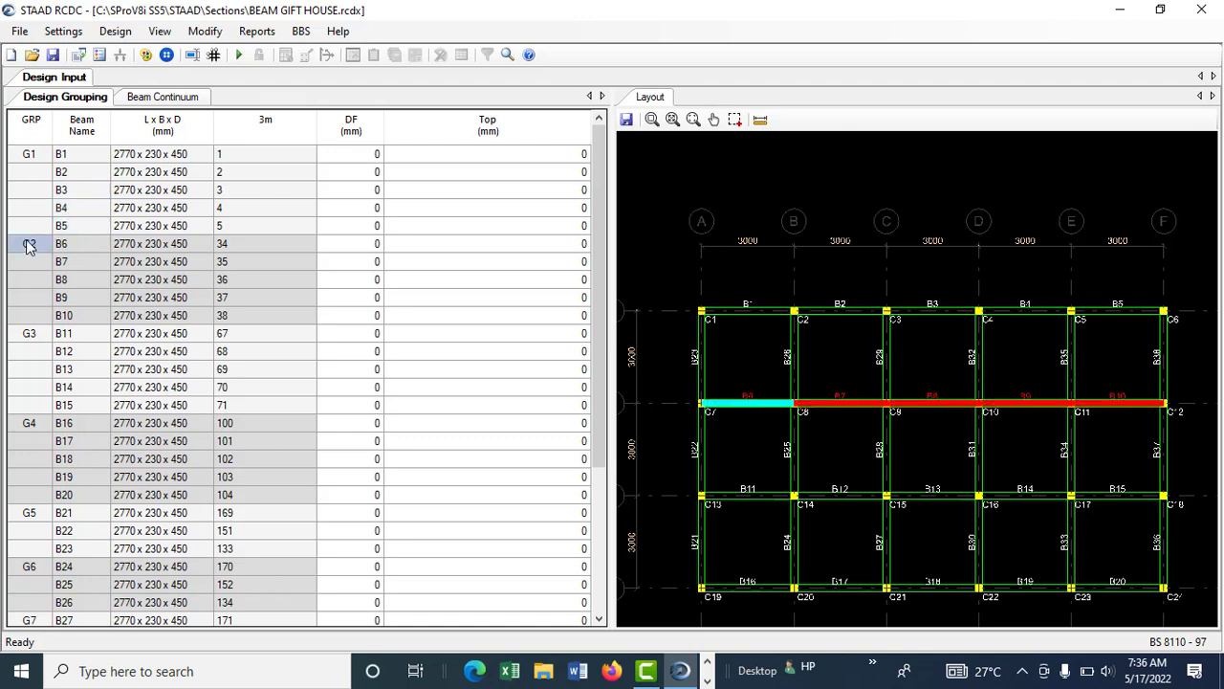
left_click(30, 338)
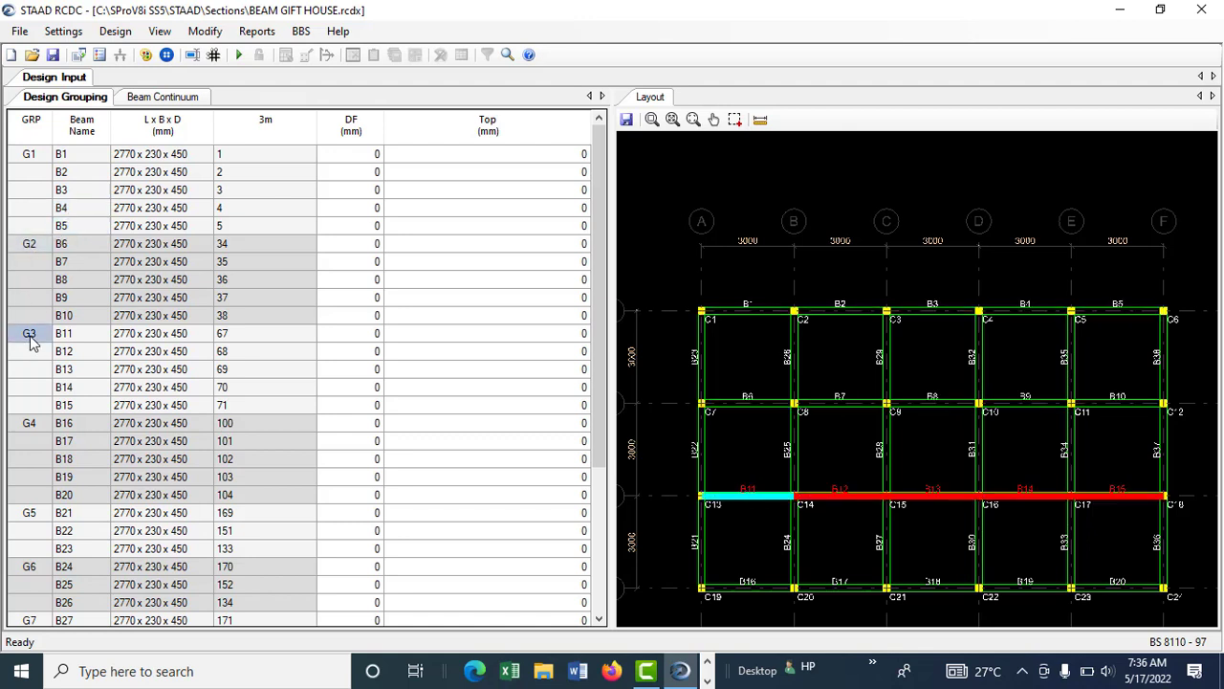
left_click(30, 425)
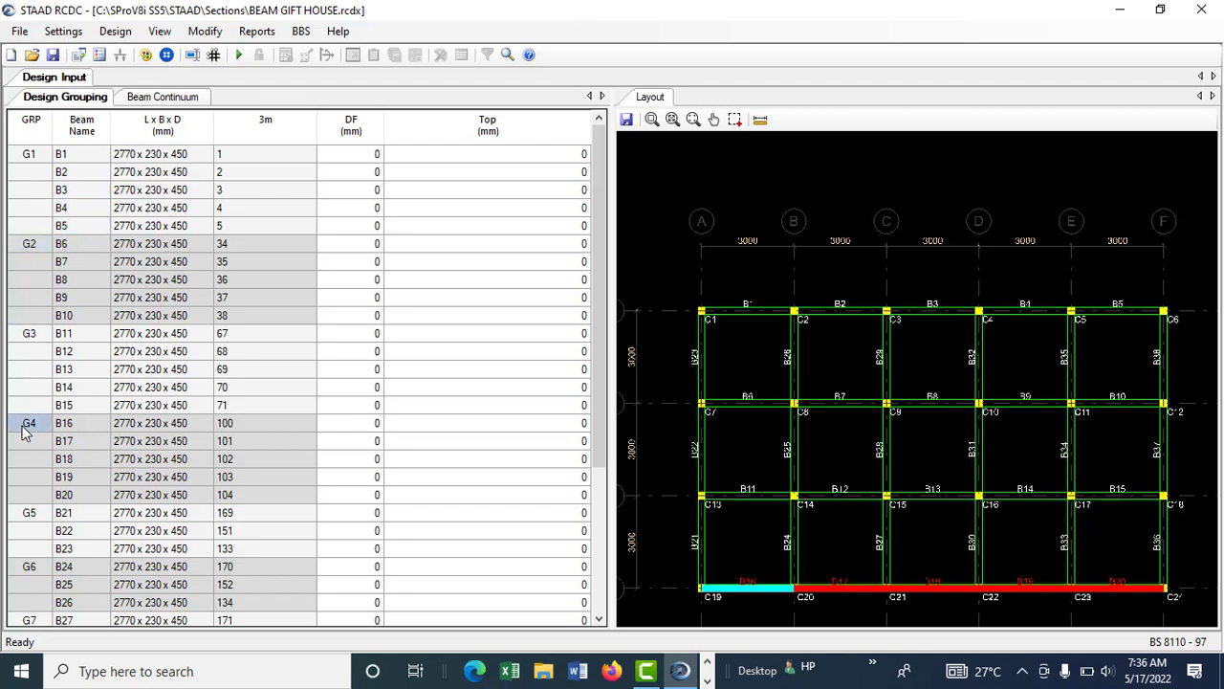
left_click(31, 519)
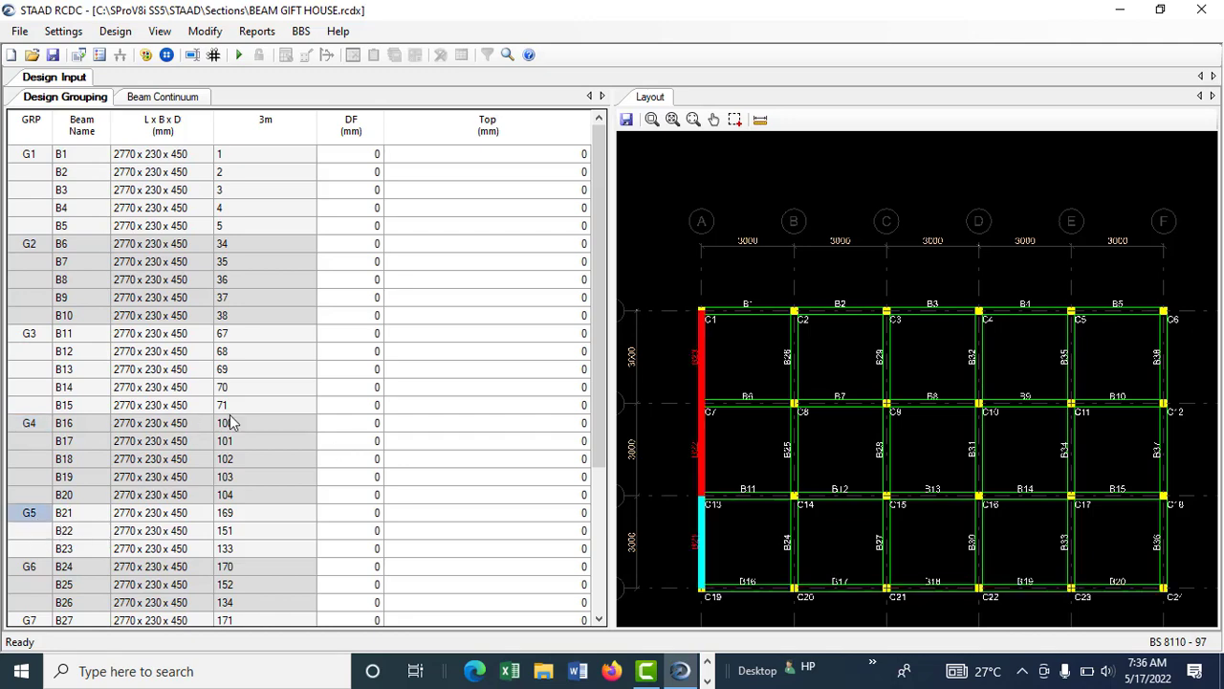
scroll(259, 418, "down", 4)
left_click(35, 568)
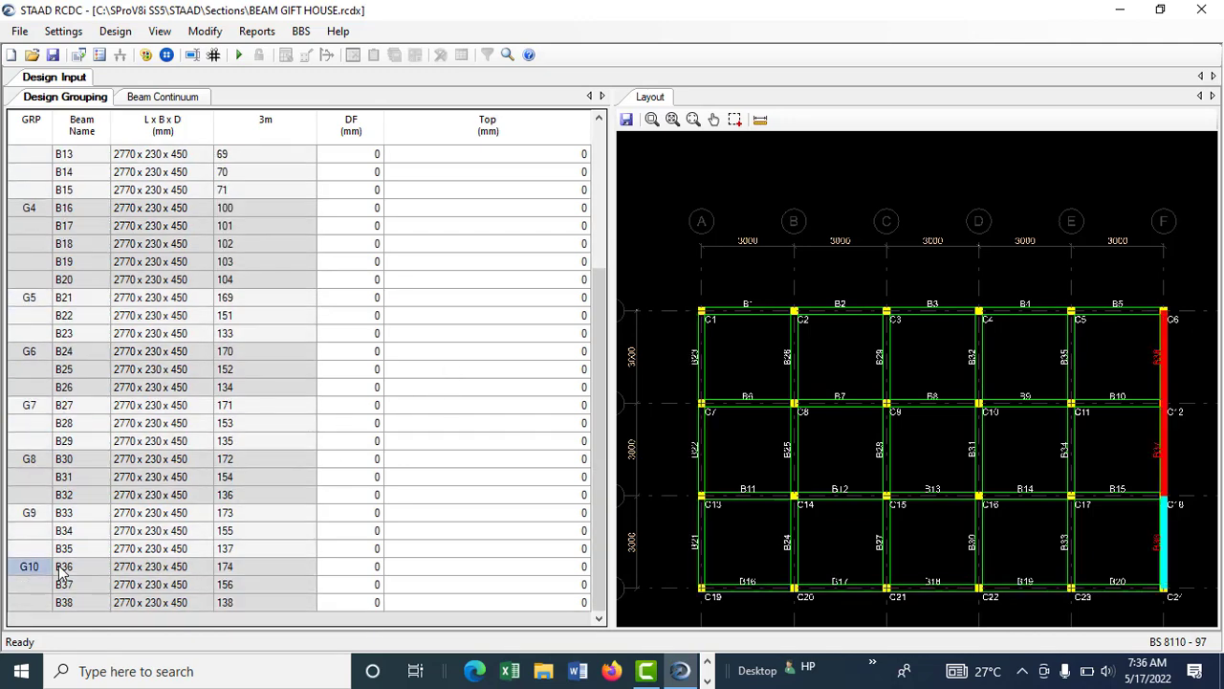
scroll(93, 488, "up", 4)
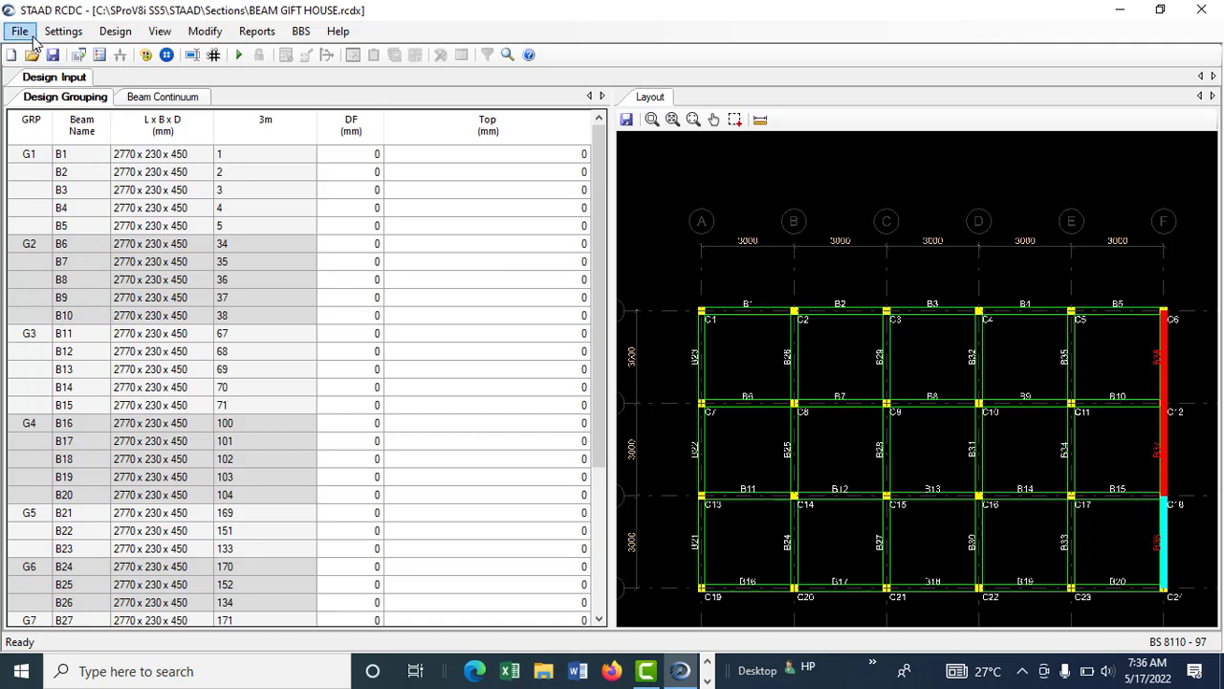
In General And Reinforcement Settings, set the stirrup spacing round-off to 2.
left_click(63, 31)
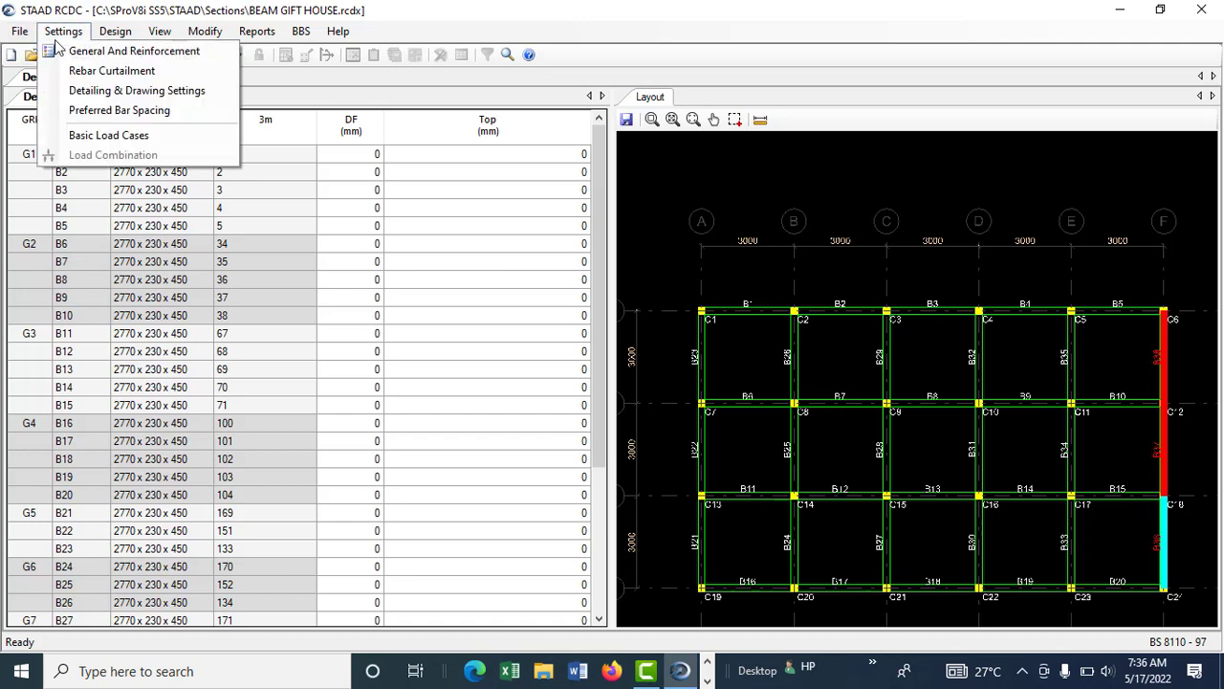
left_click(111, 53)
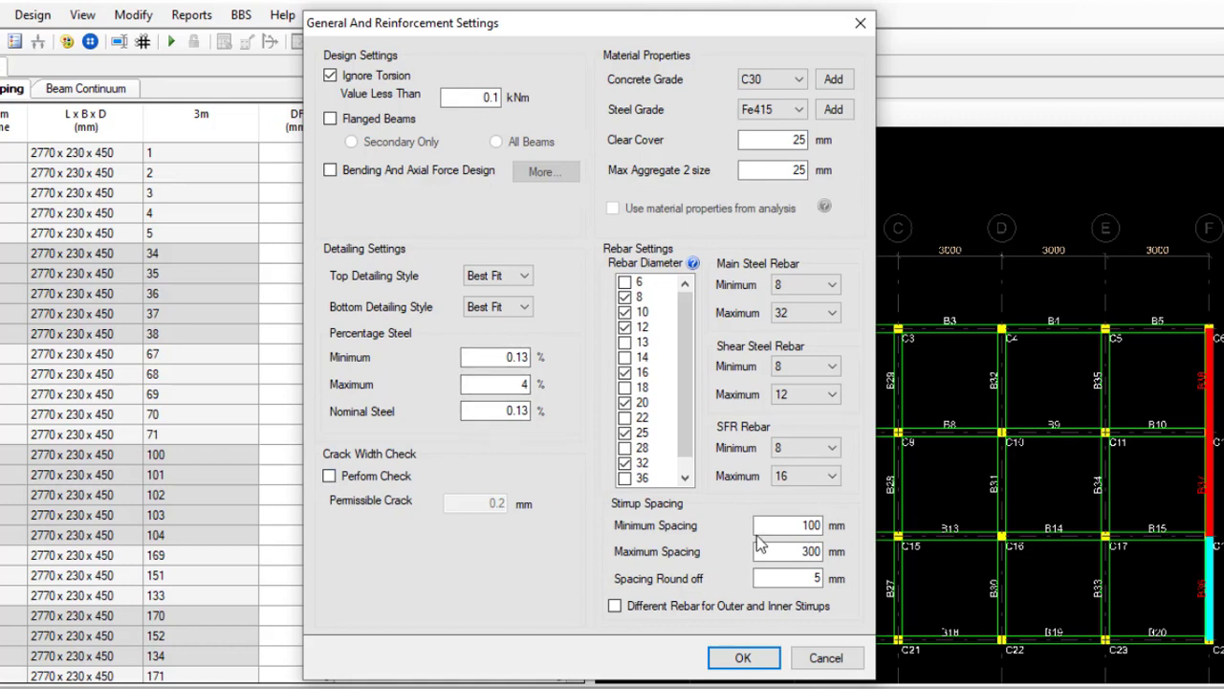
left_click(804, 577)
type("2")
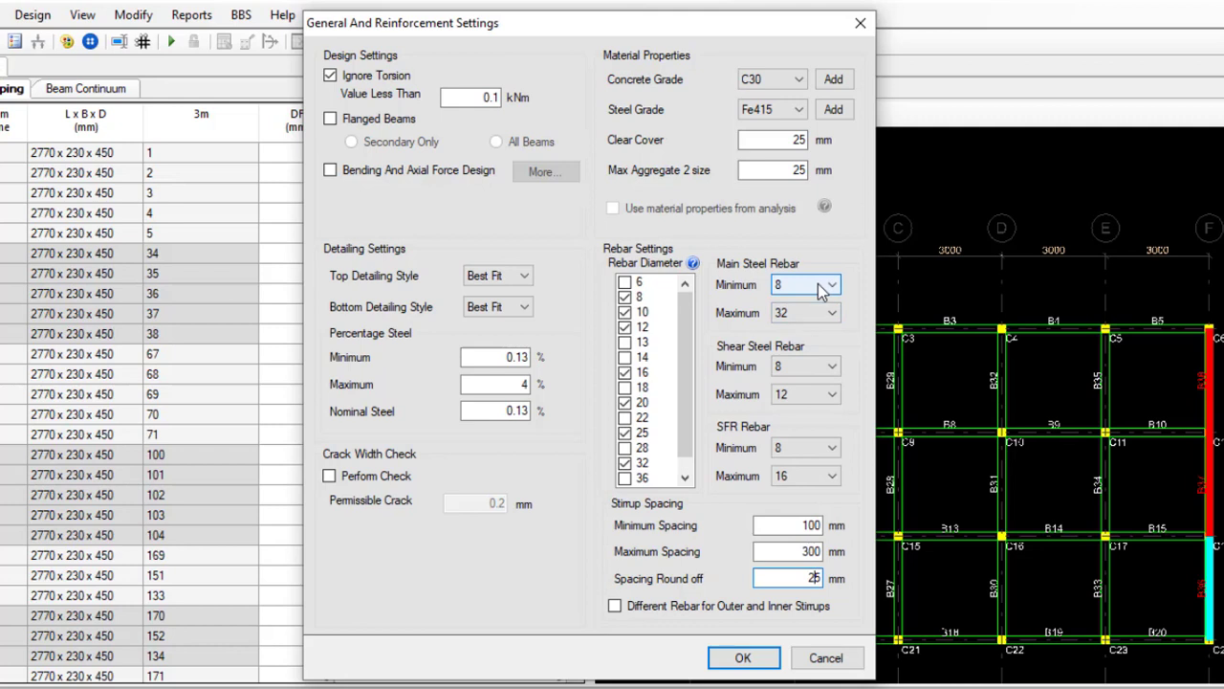
Set main bar diameters to 16–20 mm and shear bar diameters to 8–10 mm.
left_click(820, 287)
left_click(803, 381)
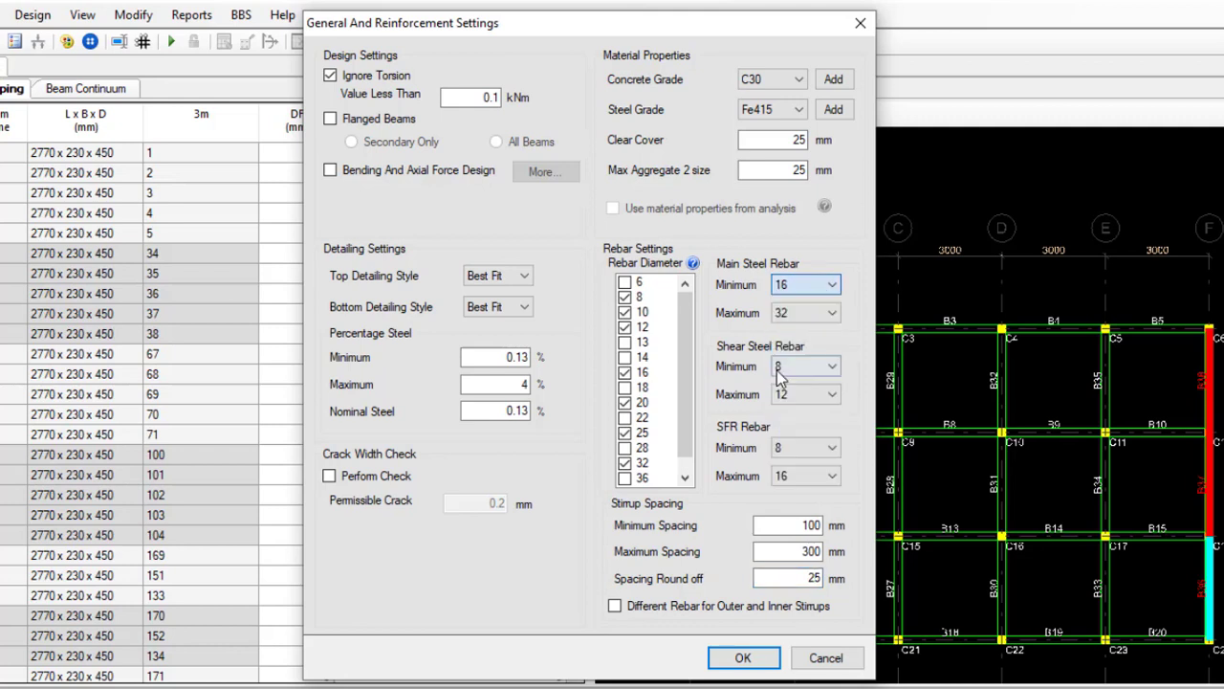
left_click(803, 316)
left_click(789, 432)
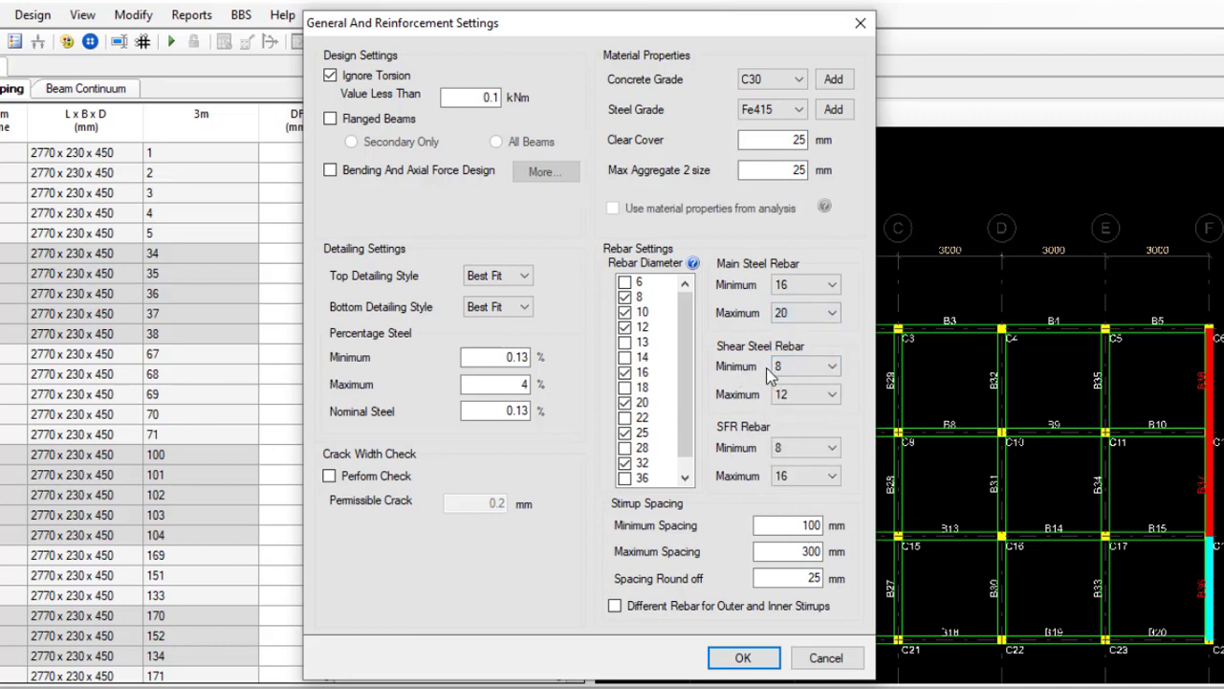
left_click(802, 371)
left_click(816, 364)
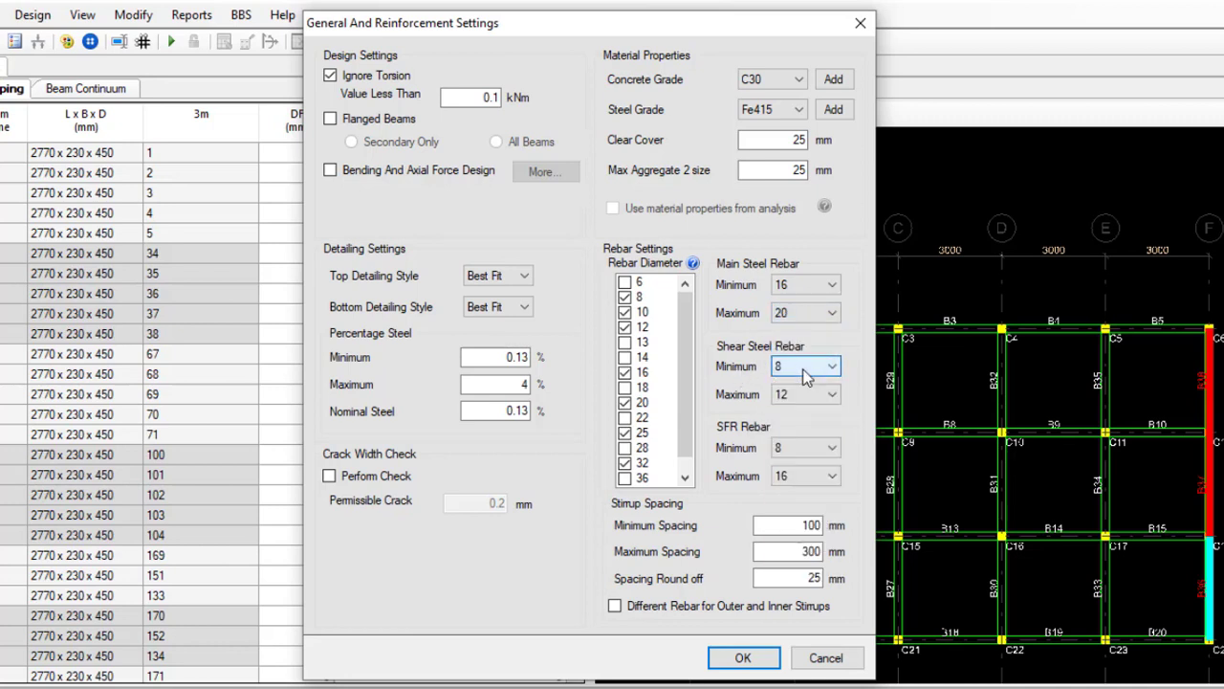
left_click(806, 395)
left_click(786, 439)
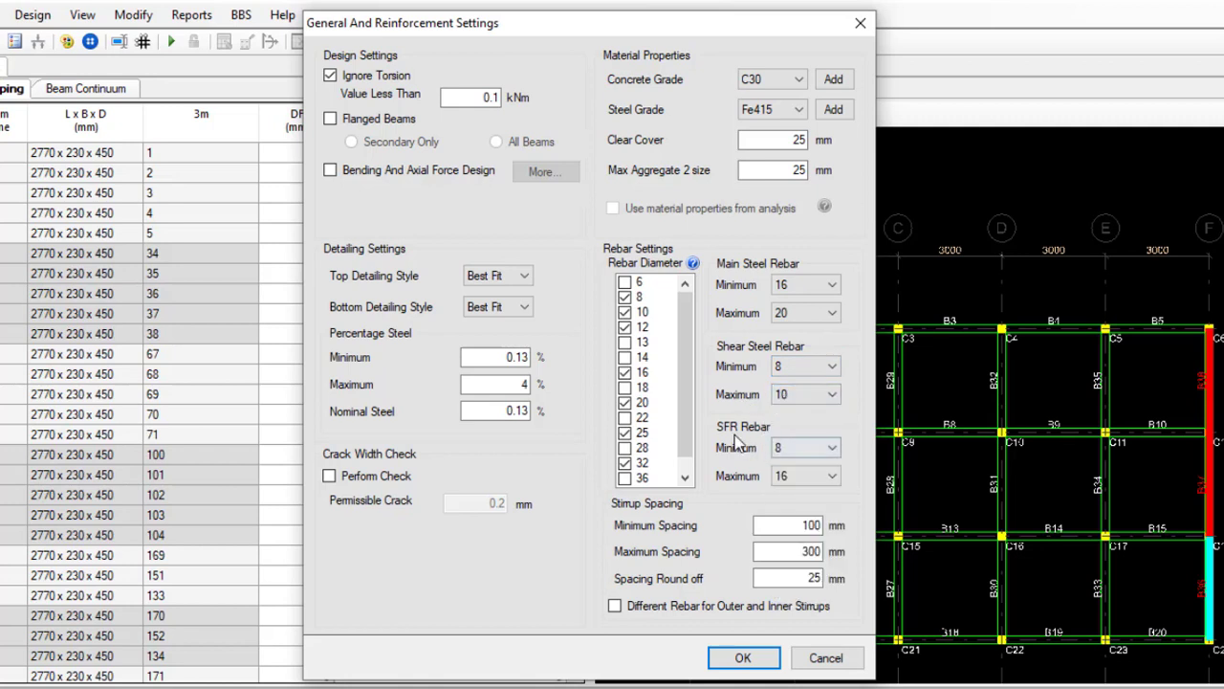
Set the minimum SFR bar diameter to 12, leaving the maximum at 16.
left_click(781, 455)
left_click(804, 454)
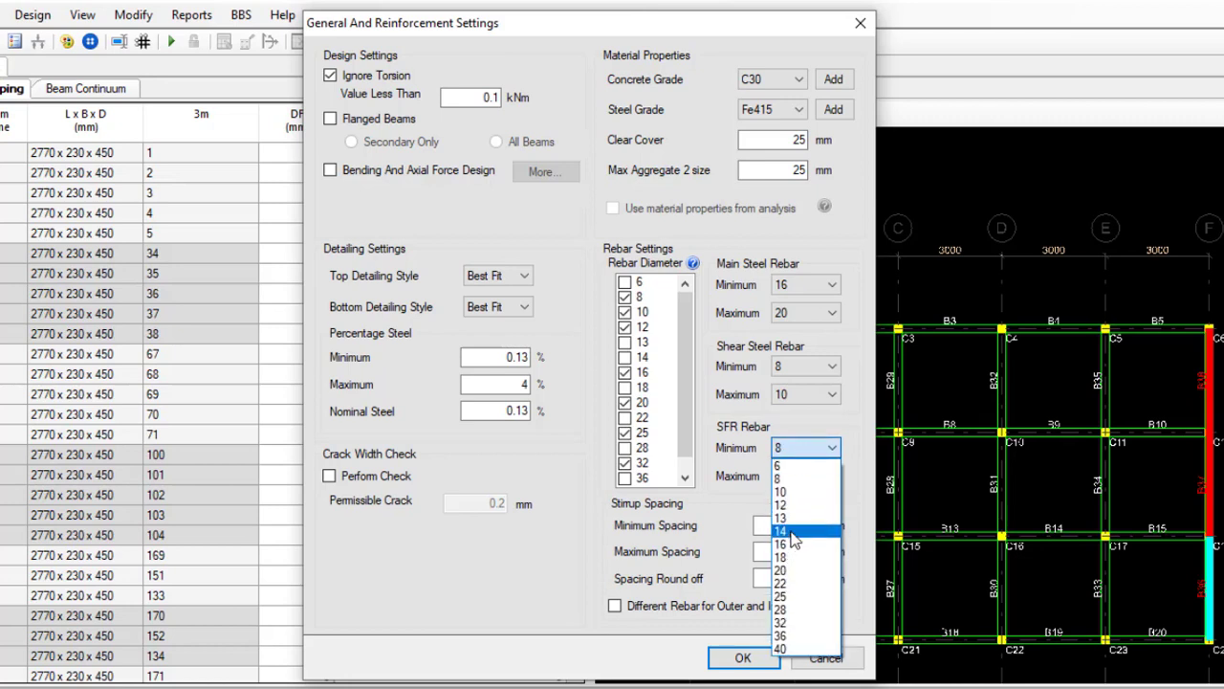
left_click(789, 505)
left_click(827, 476)
left_click(827, 476)
left_click(827, 477)
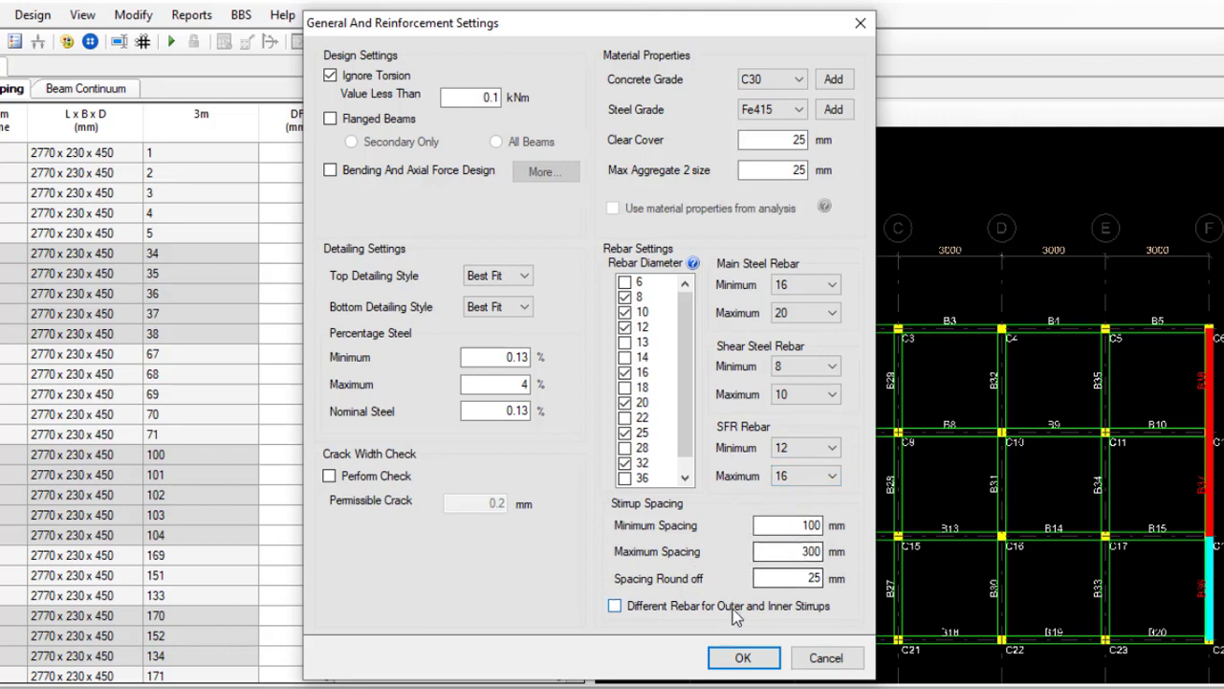
Change the concrete grade to C25 and the steel grade to Fe410.
left_click(799, 80)
left_click(790, 127)
left_click(797, 109)
left_click(765, 142)
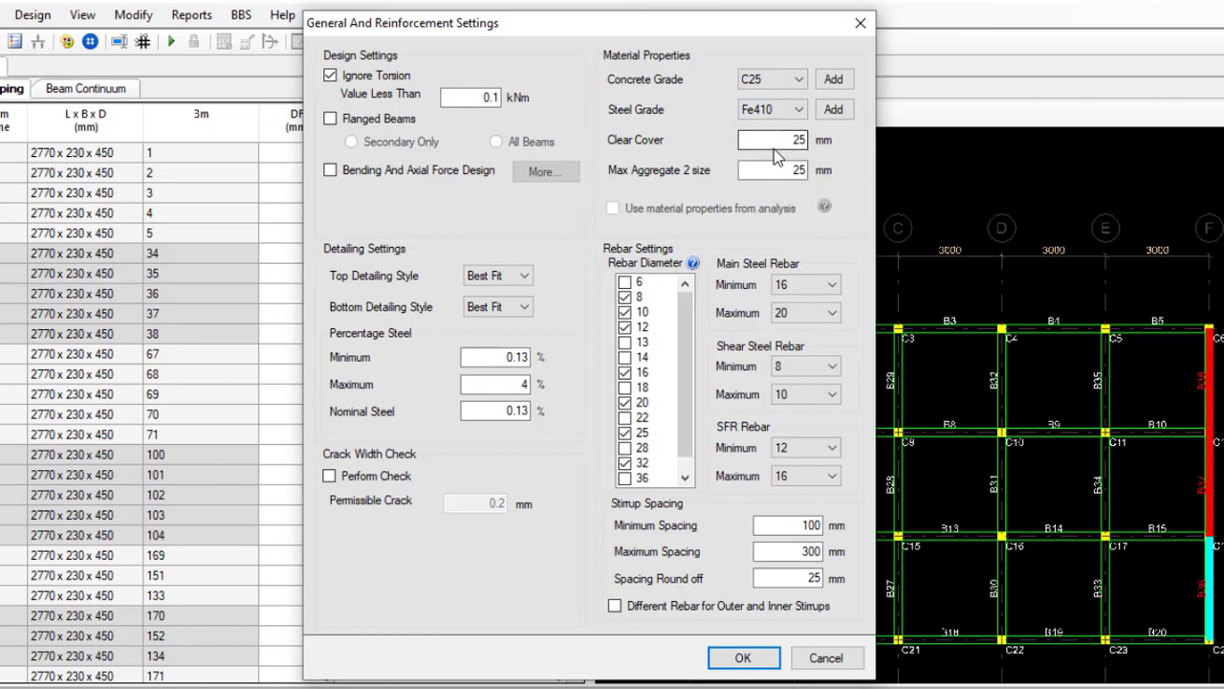
Enter 17.25 mm maximum aggregate size, keep 25 mm cover, and apply the settings.
left_click(766, 143)
double_click(794, 170)
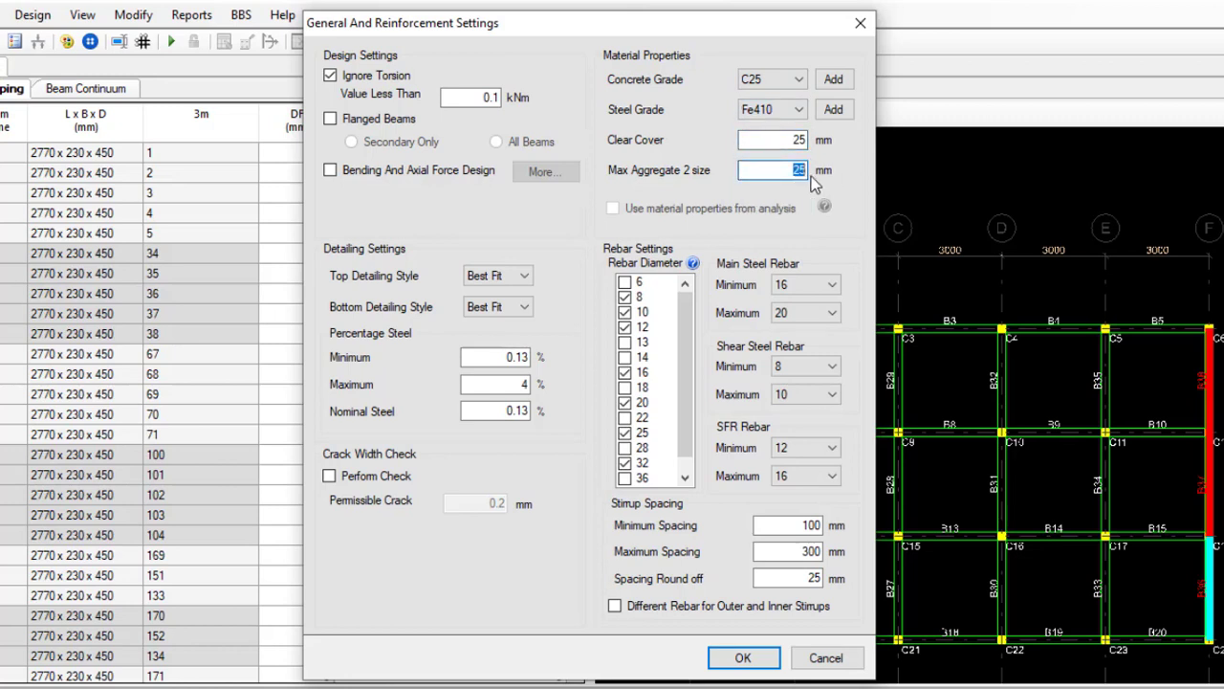
type("17.25")
double_click(770, 140)
left_click(770, 139)
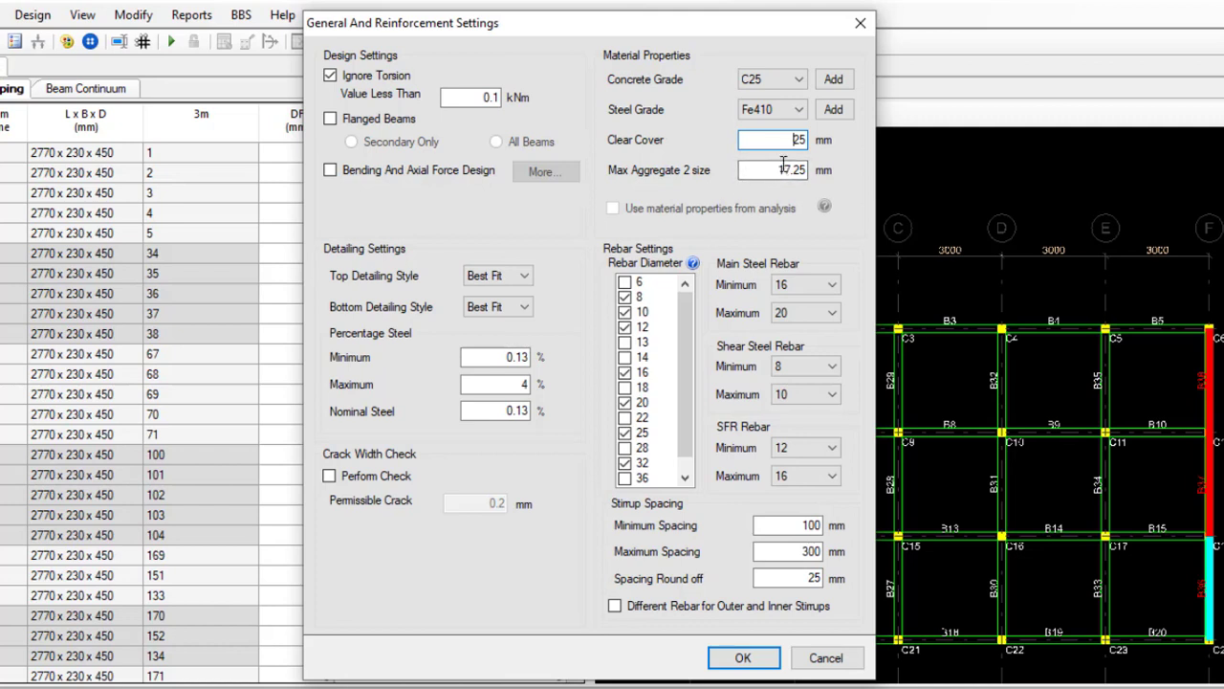
left_click(742, 658)
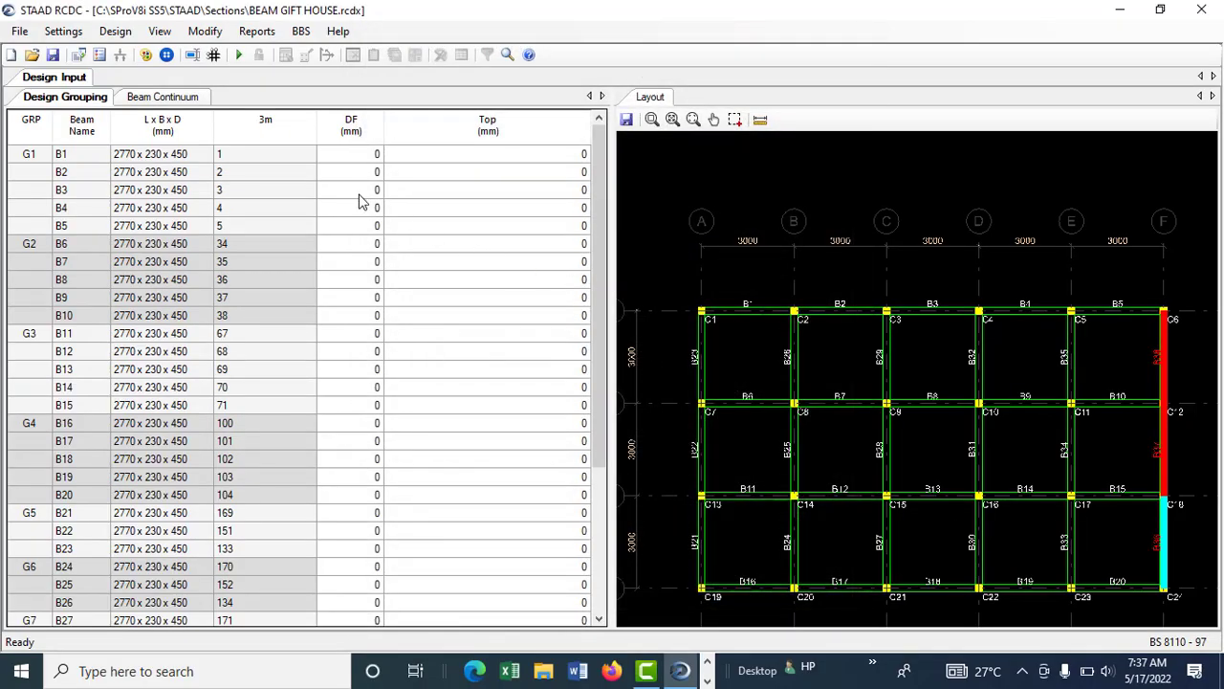
In General And Reinforcement Settings, tick 22 mm in the rebar diameter list, keeping 16 mm.
left_click(64, 31)
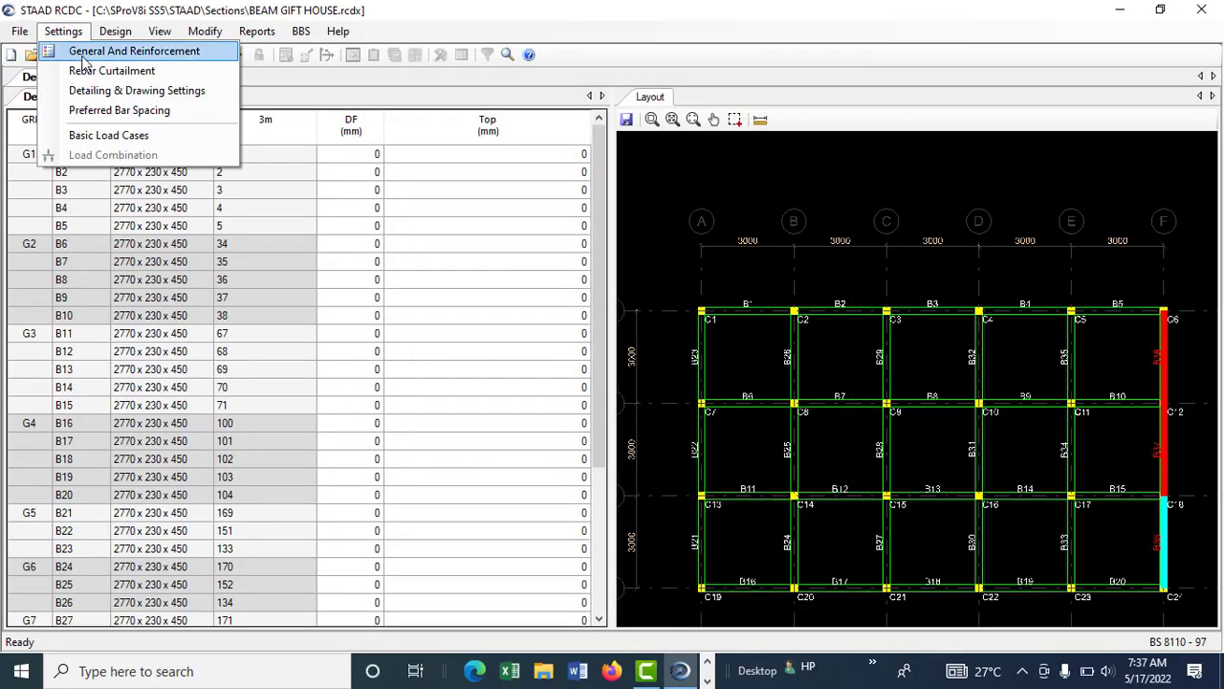
left_click(84, 58)
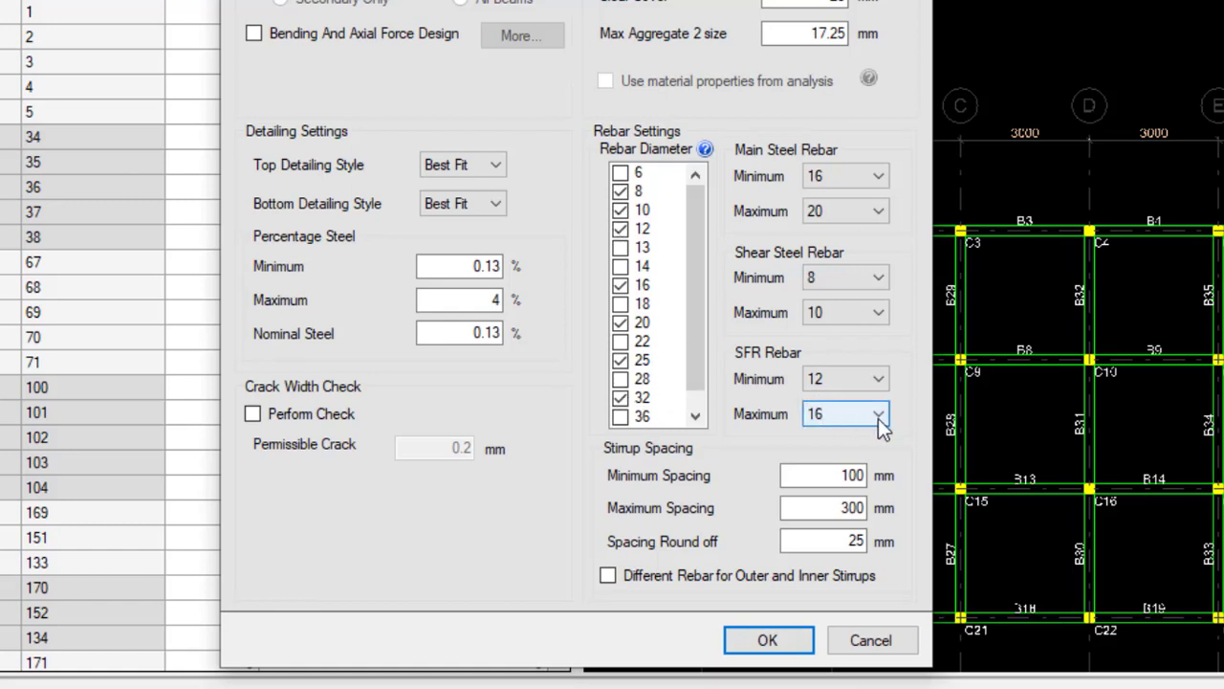
left_click(626, 285)
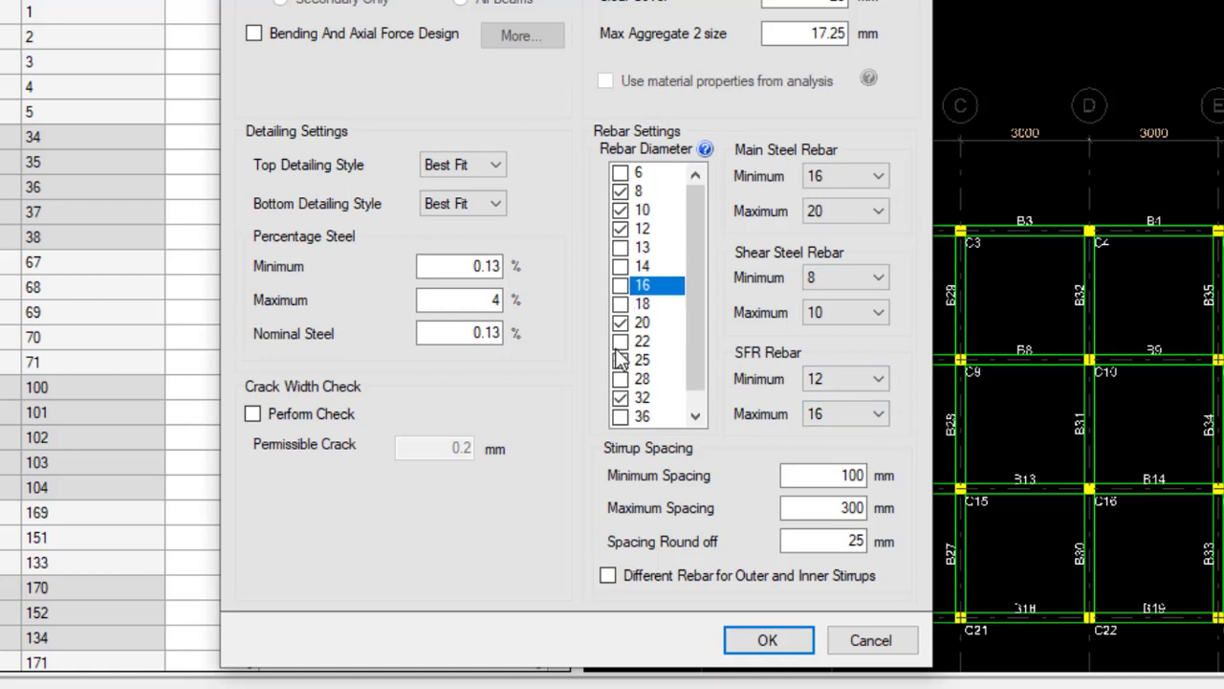
left_click(771, 640)
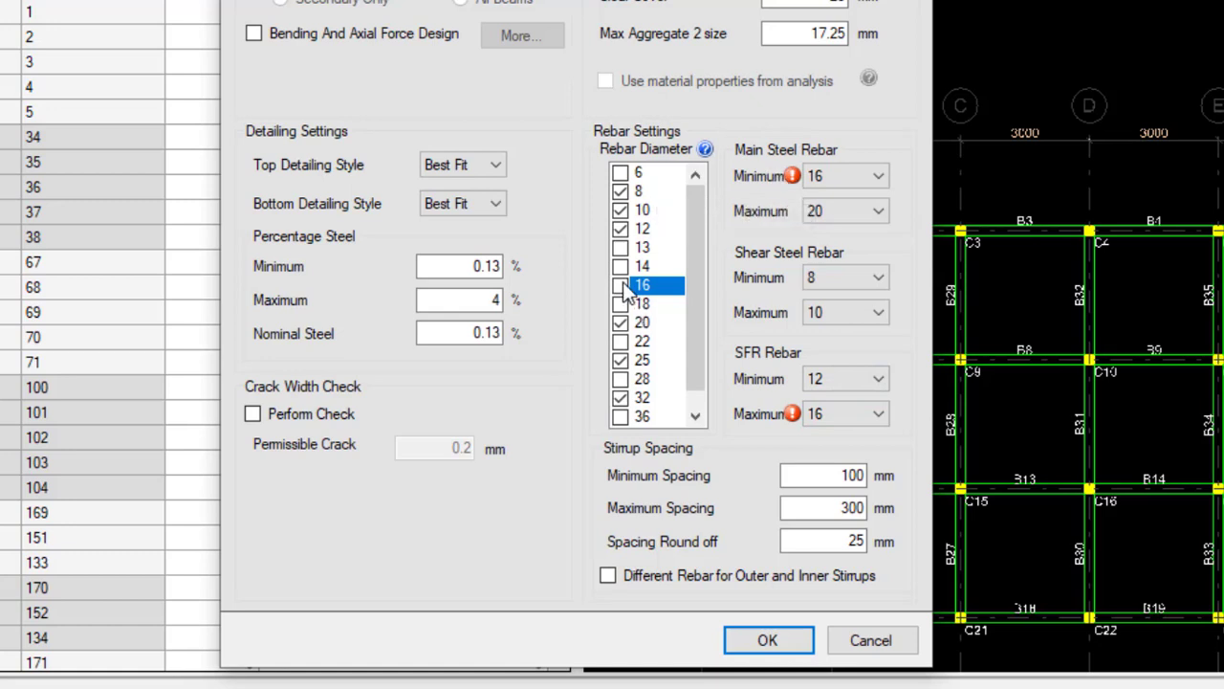
left_click(620, 342)
left_click(618, 287)
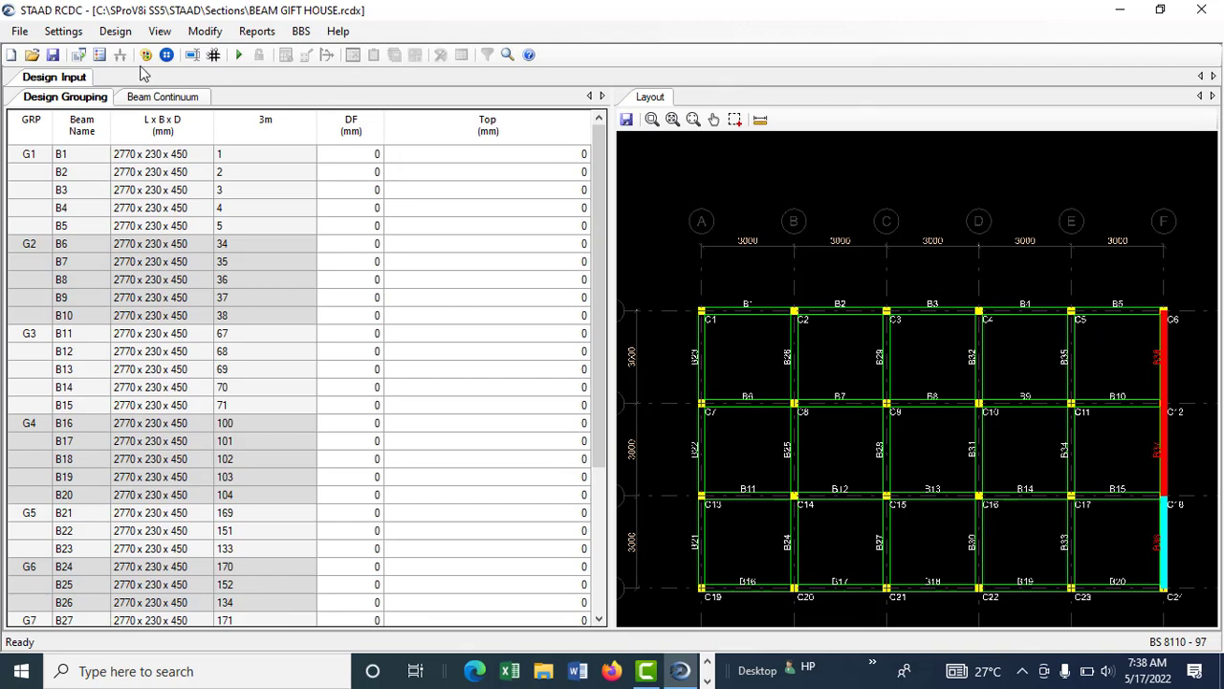
left_click(63, 32)
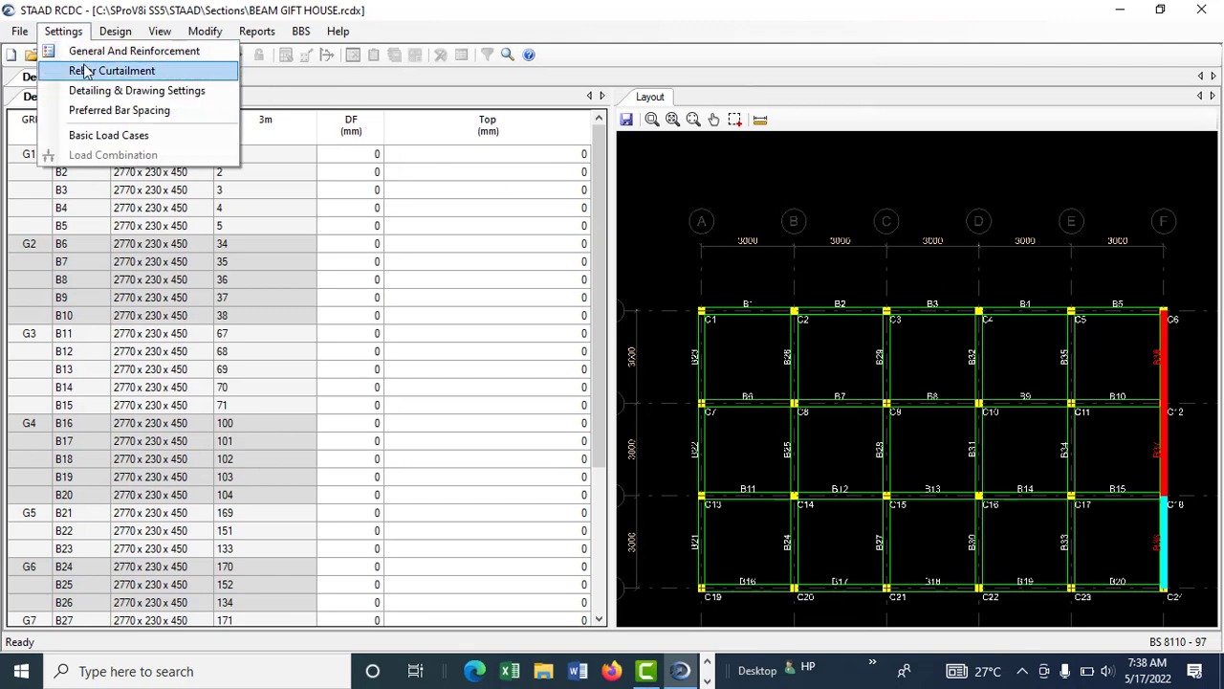
left_click(84, 70)
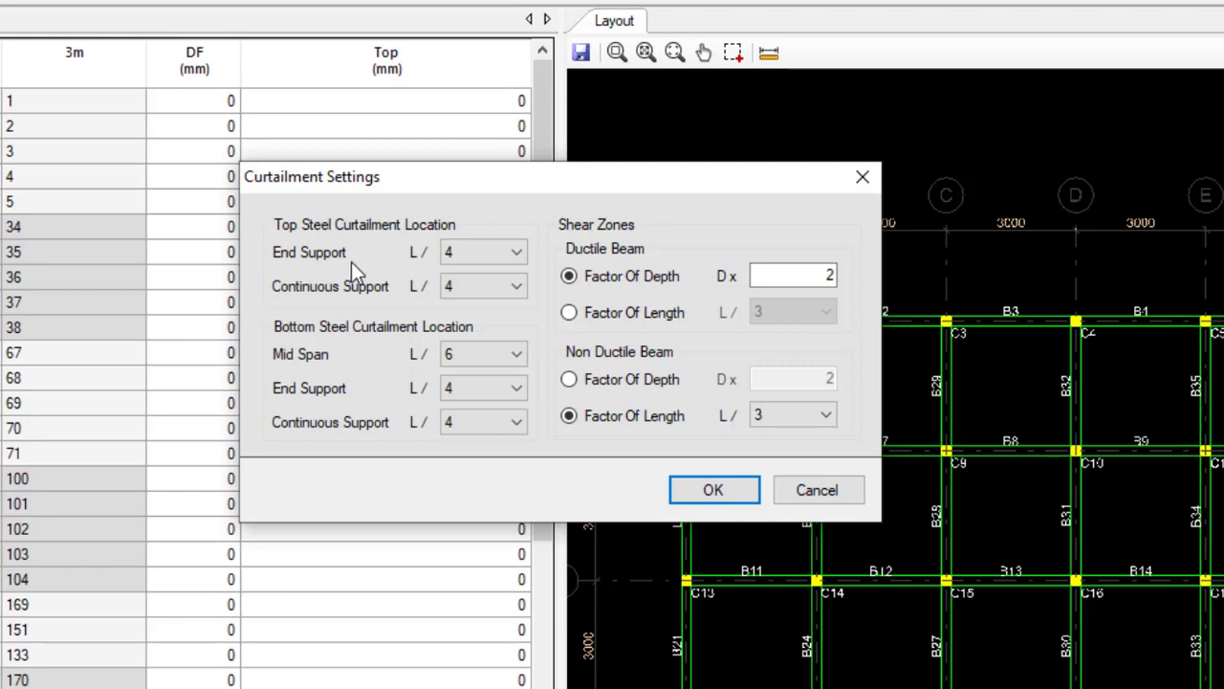
left_click(513, 254)
left_click(485, 306)
left_click(510, 254)
left_click(485, 290)
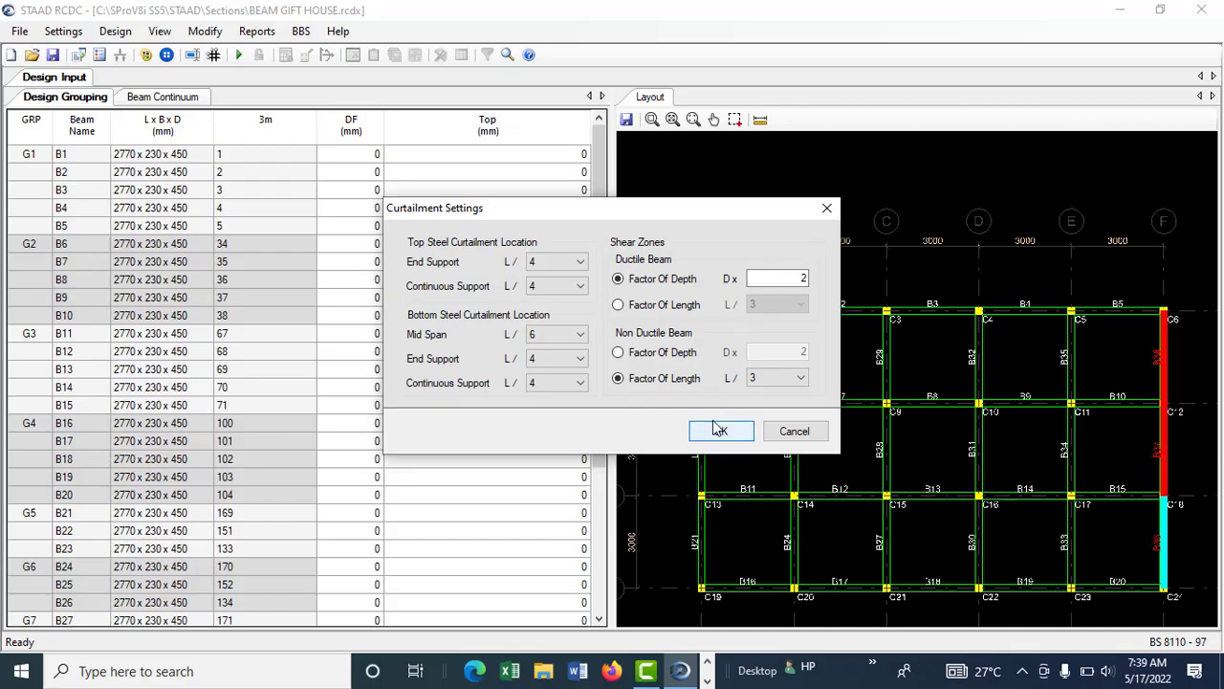
left_click(720, 430)
left_click(76, 33)
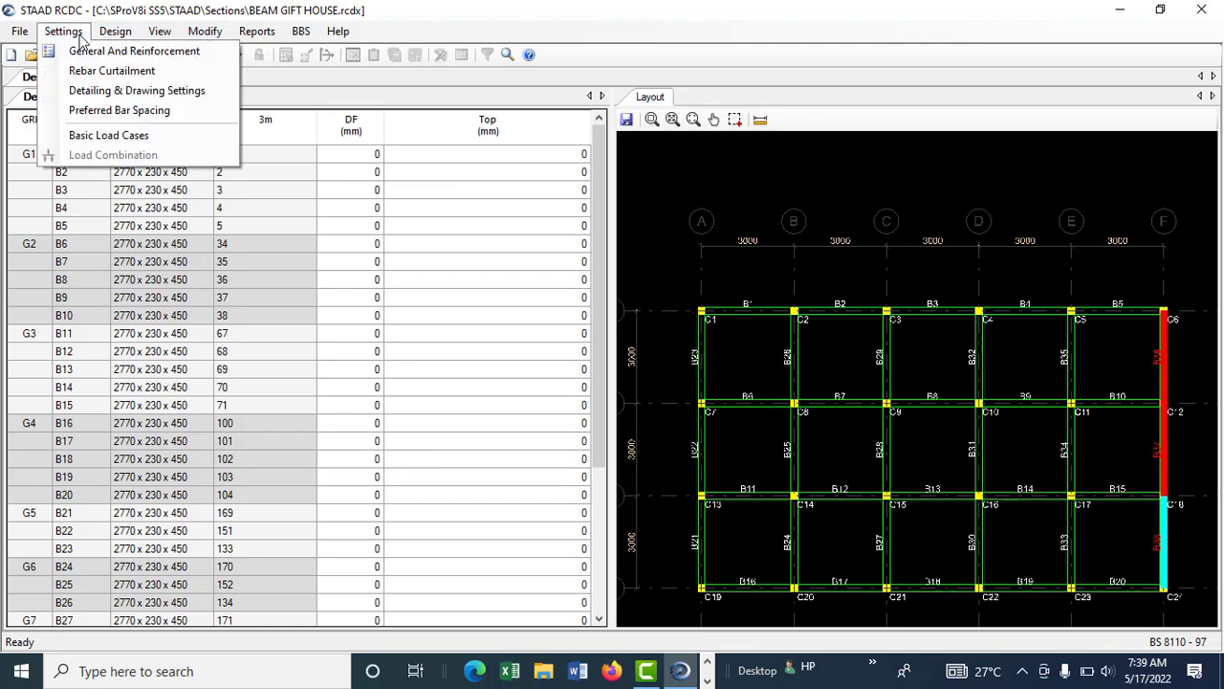
In Detailing & Drawing Settings, change the curtailment round-off from 5 to 25 mm.
left_click(124, 90)
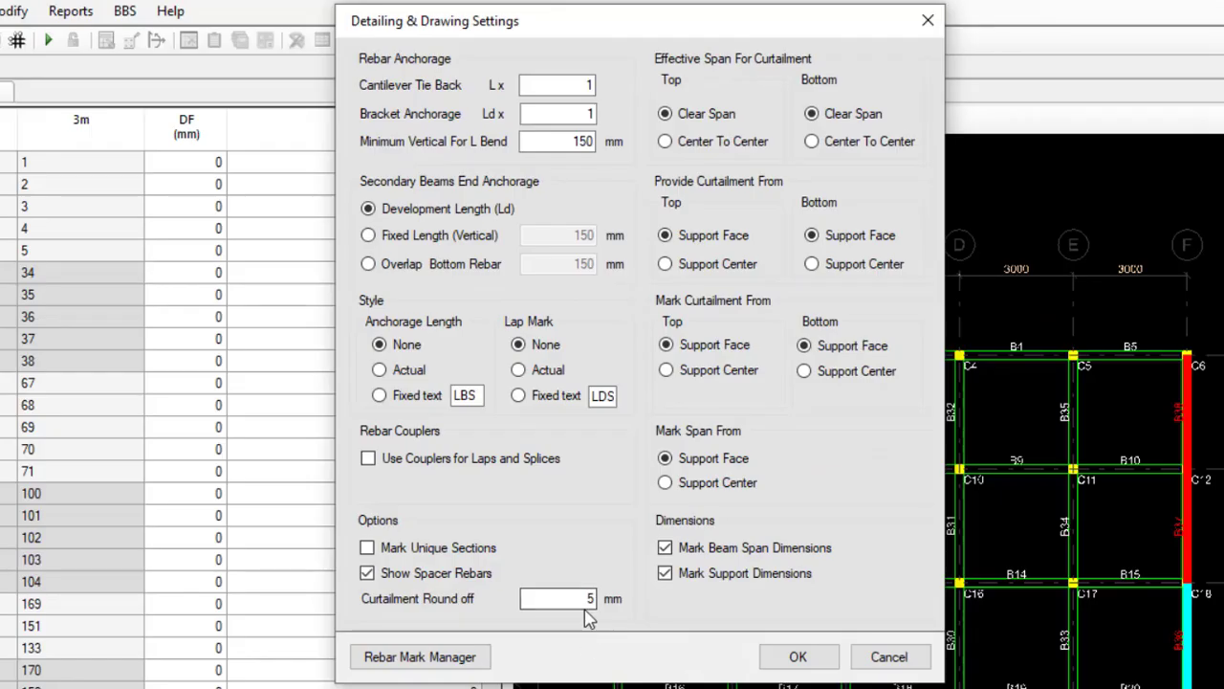
left_click(569, 529)
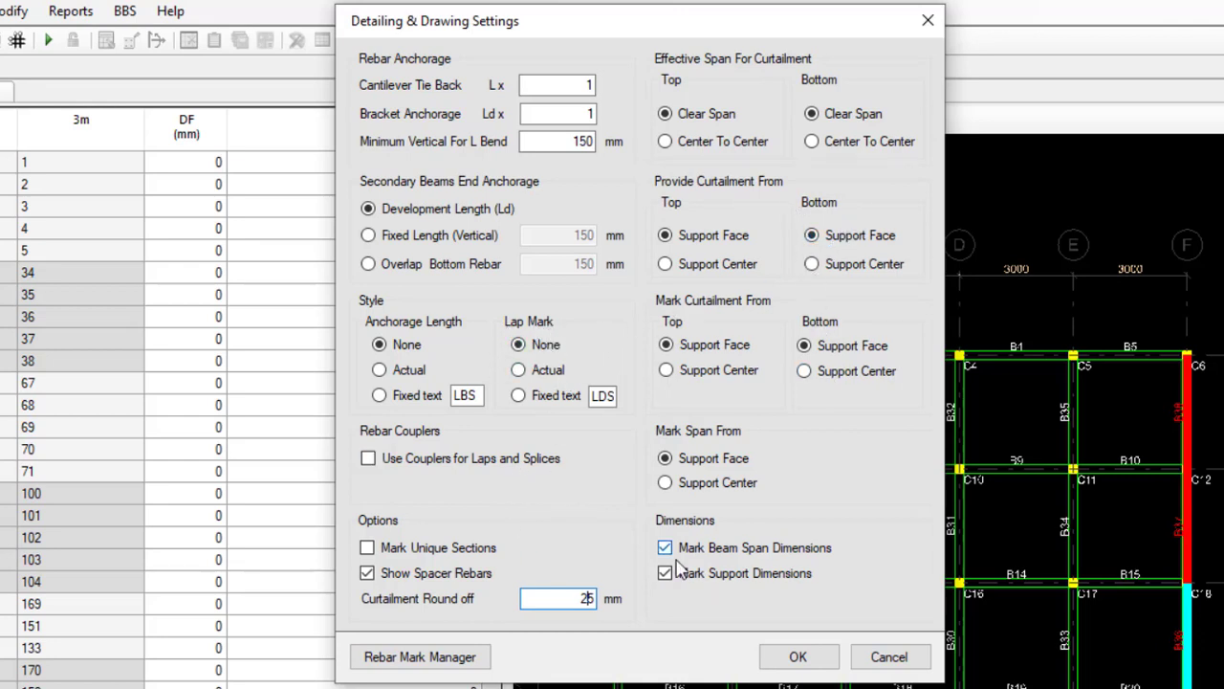
In Rebar Mark Manager, give main bar marks the bar diameter prefix Y.
left_click(419, 656)
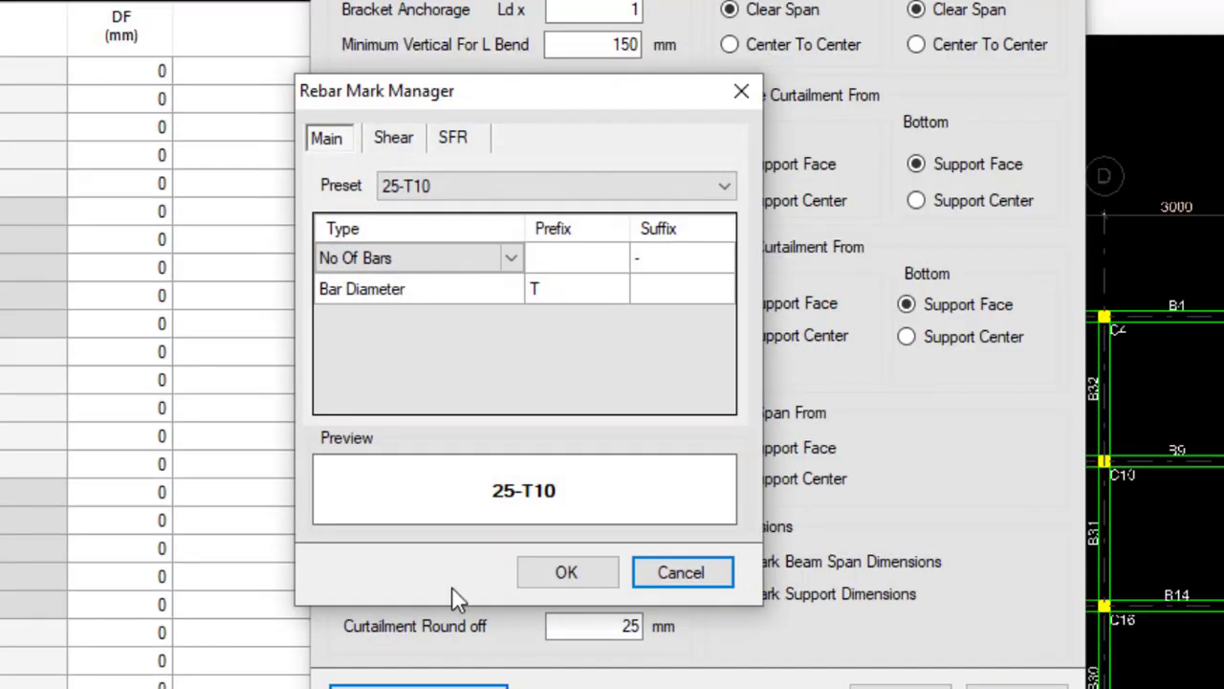
left_click(562, 291)
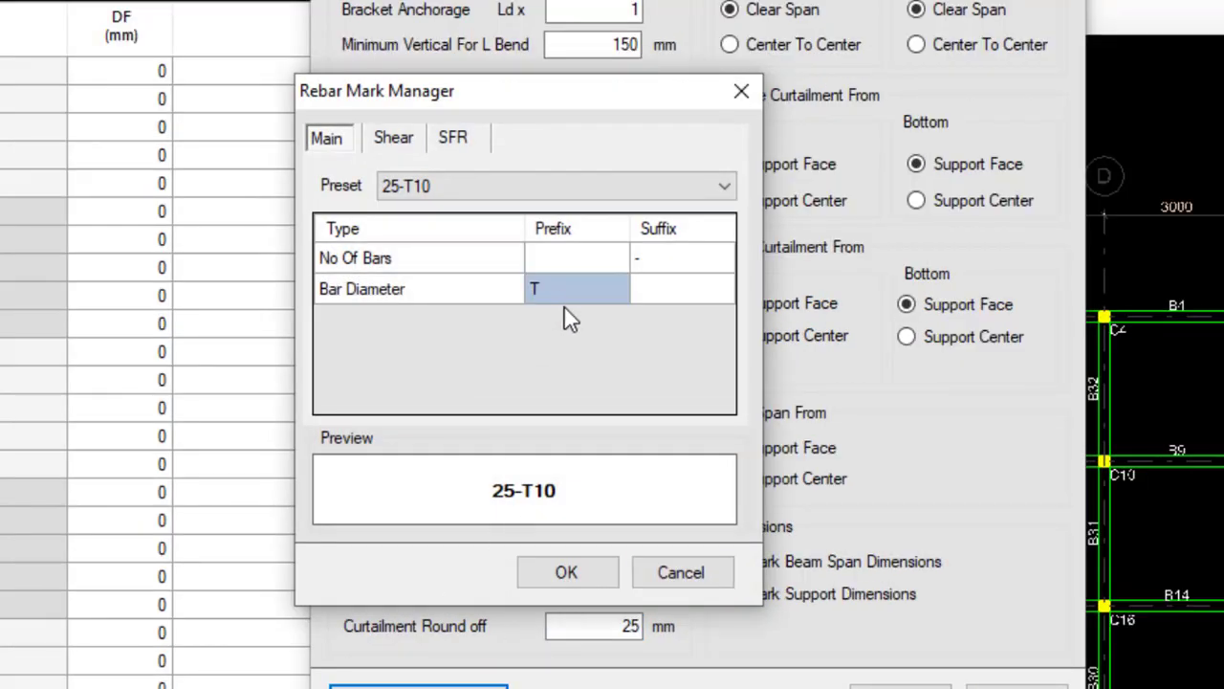
type("Y")
left_click(635, 298)
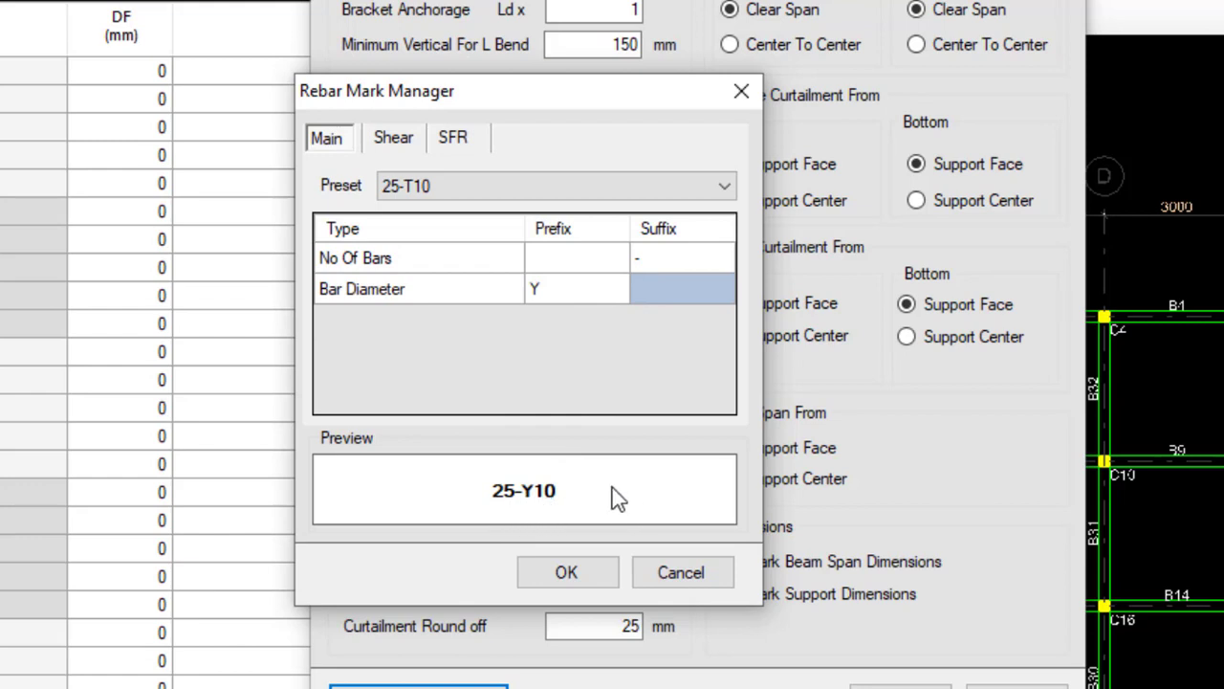
Give shear marks bar diameter prefix Y and spacing prefix '-' (25-4L-Y10-120 C/C).
left_click(392, 141)
left_click(561, 323)
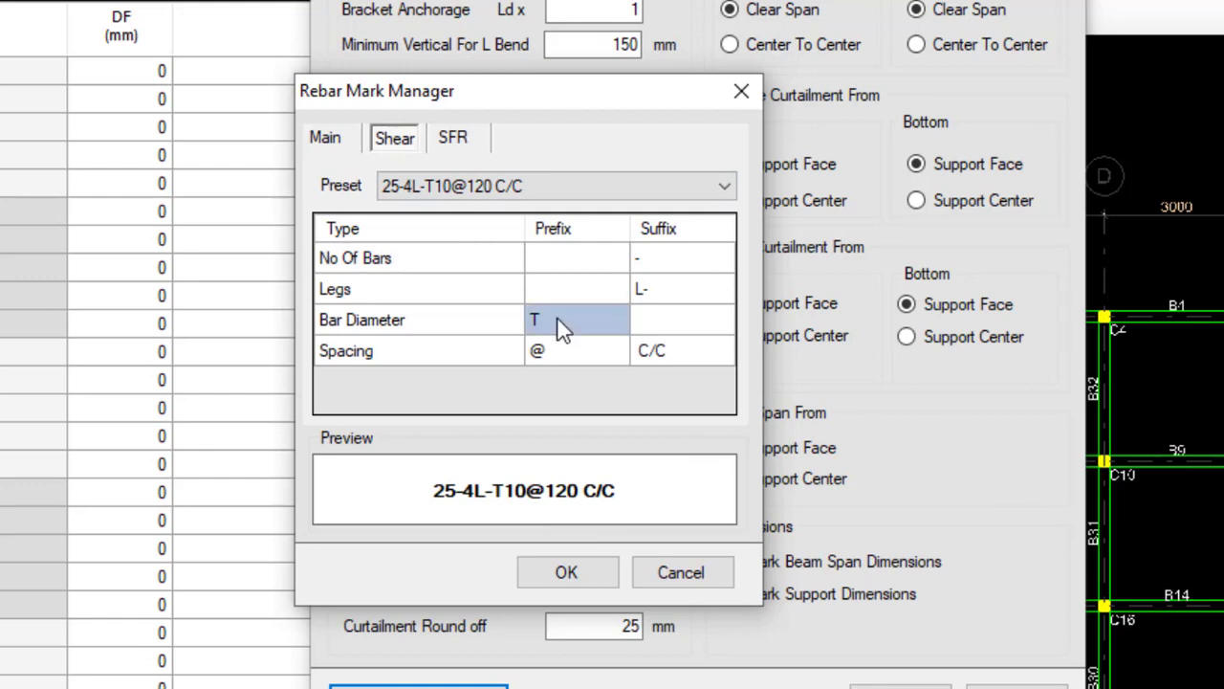
type("Y")
left_click(547, 356)
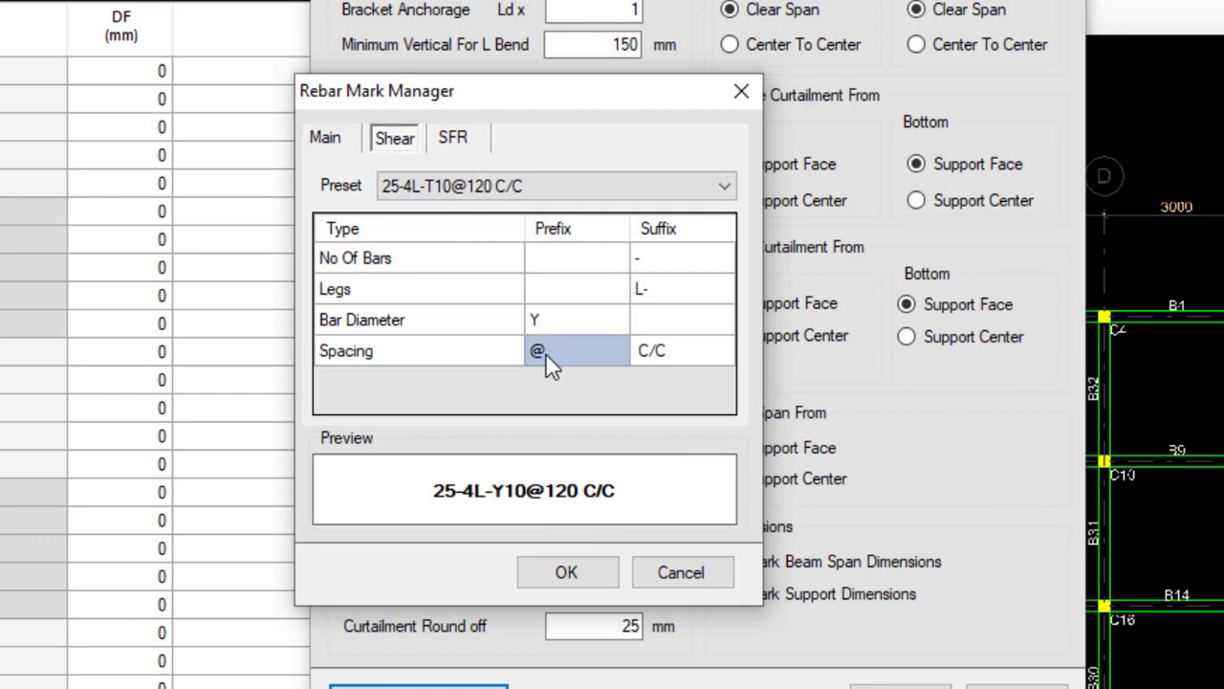
type("-")
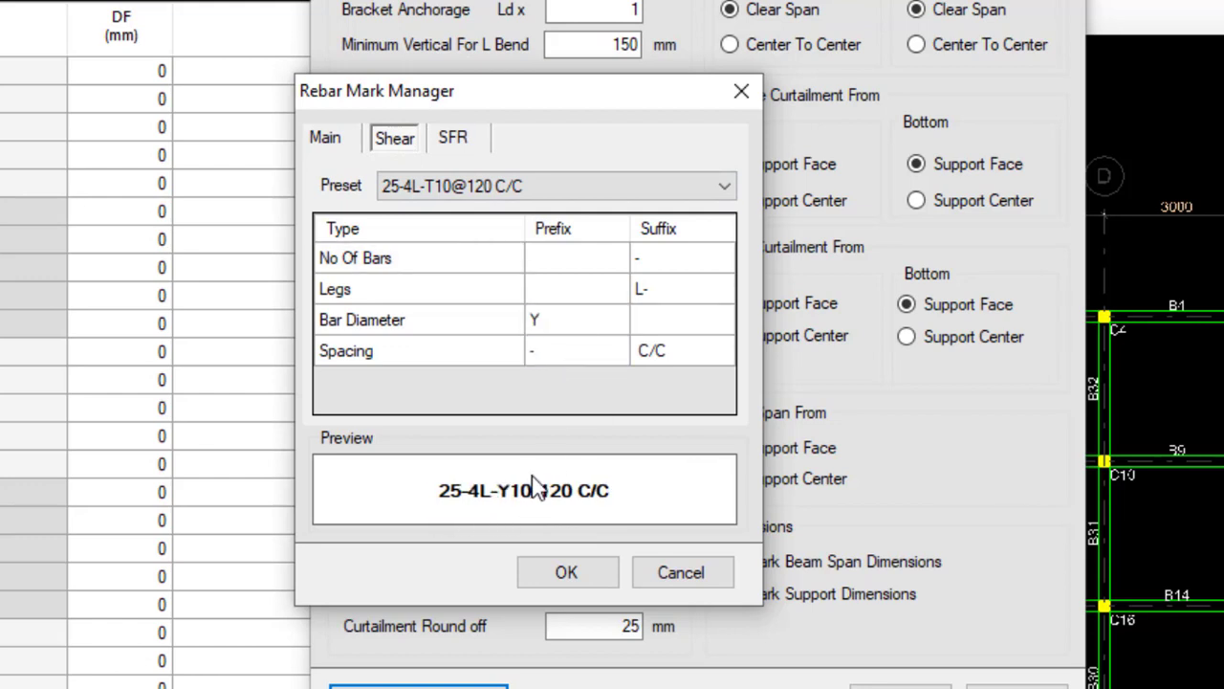
left_click(635, 299)
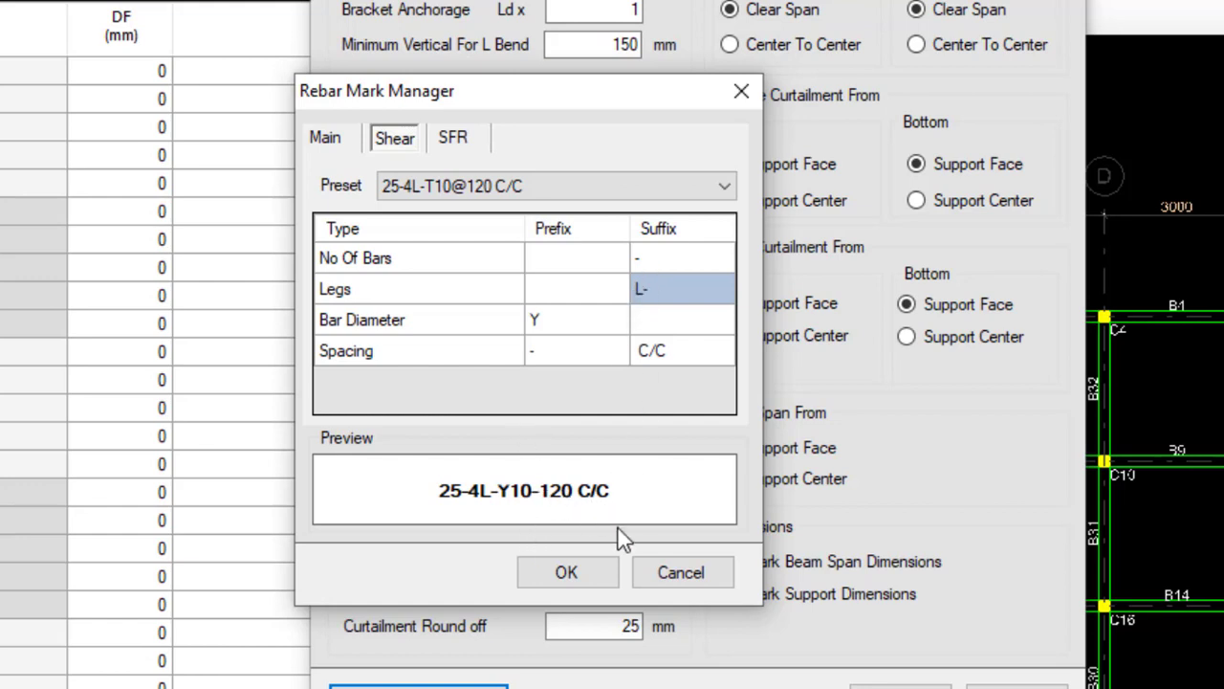
On the SFR tab, set bar diameter prefix Y and begin a -EF suffix.
left_click(453, 137)
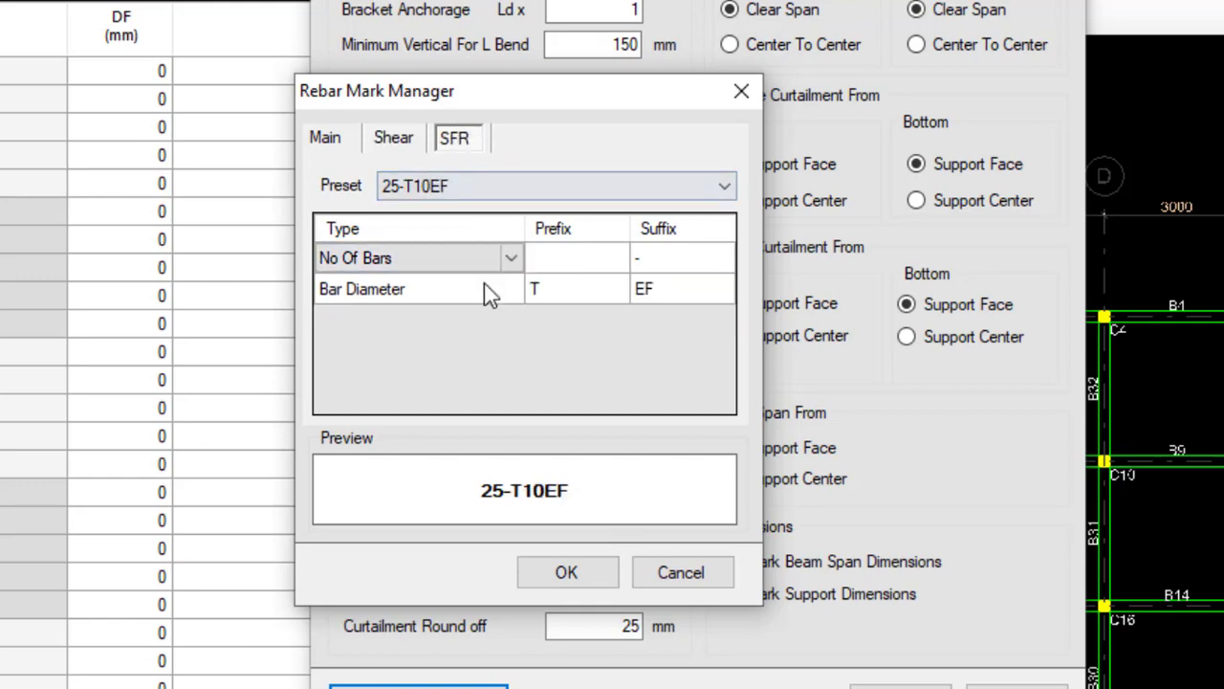
left_click(536, 289)
type("Y")
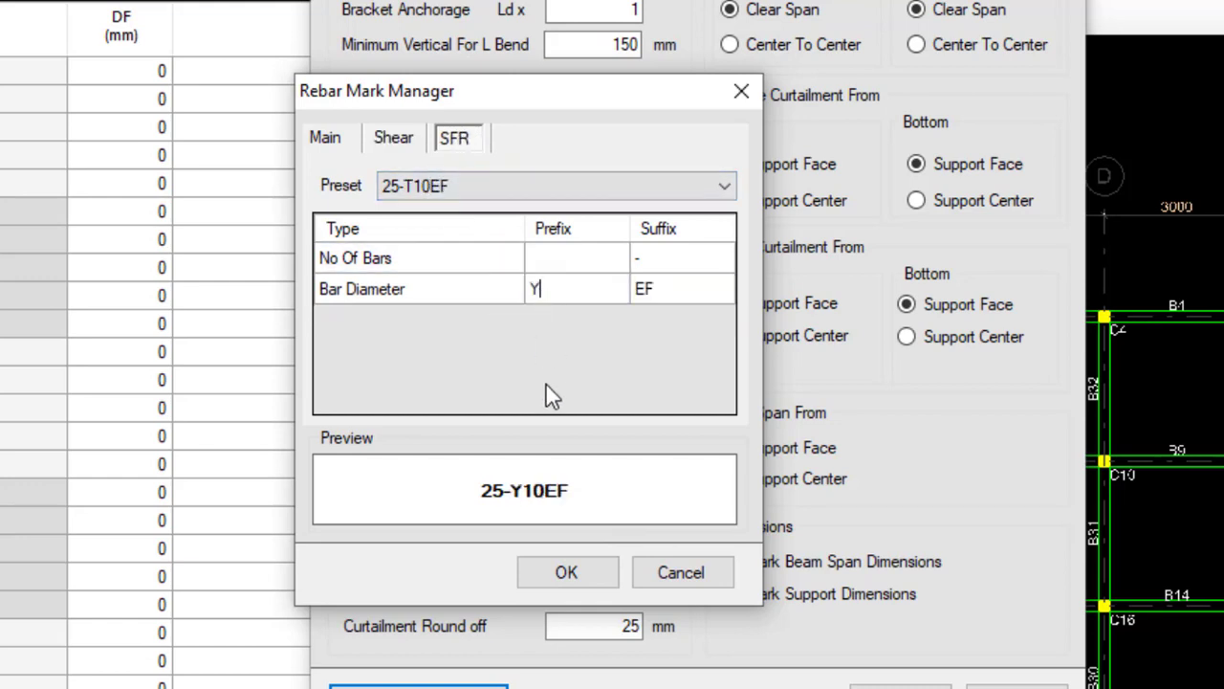
left_click(646, 298)
left_click(646, 296)
key("Home")
type("-")
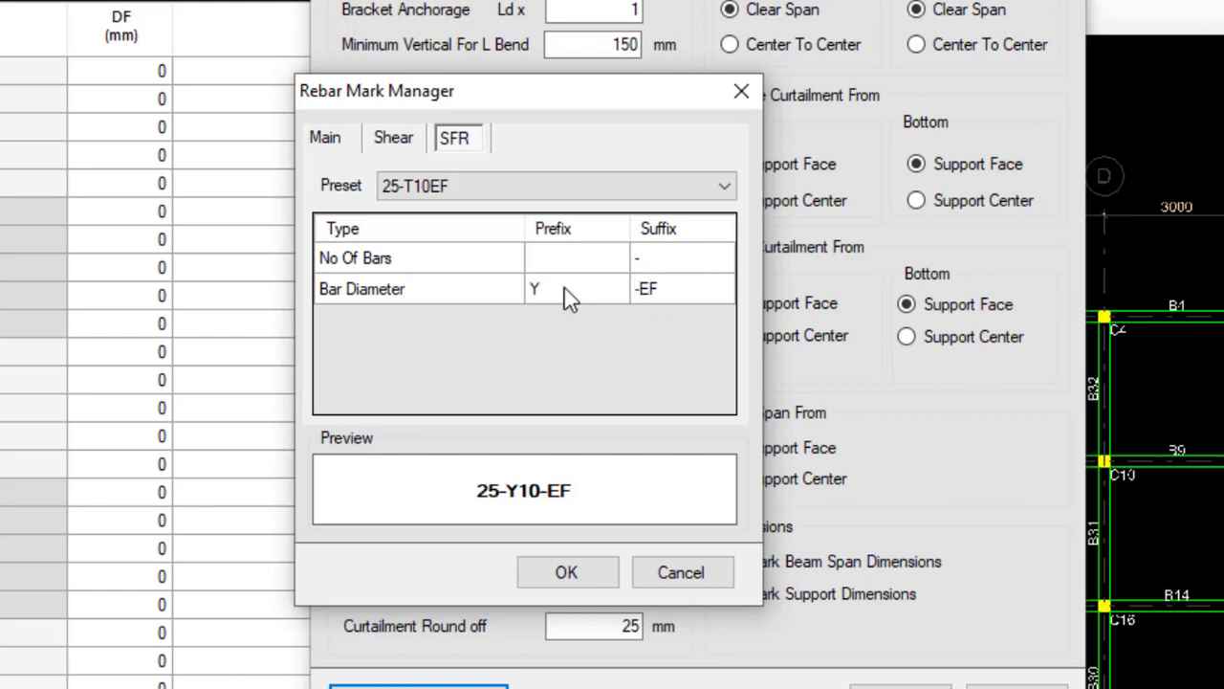
left_click(565, 295)
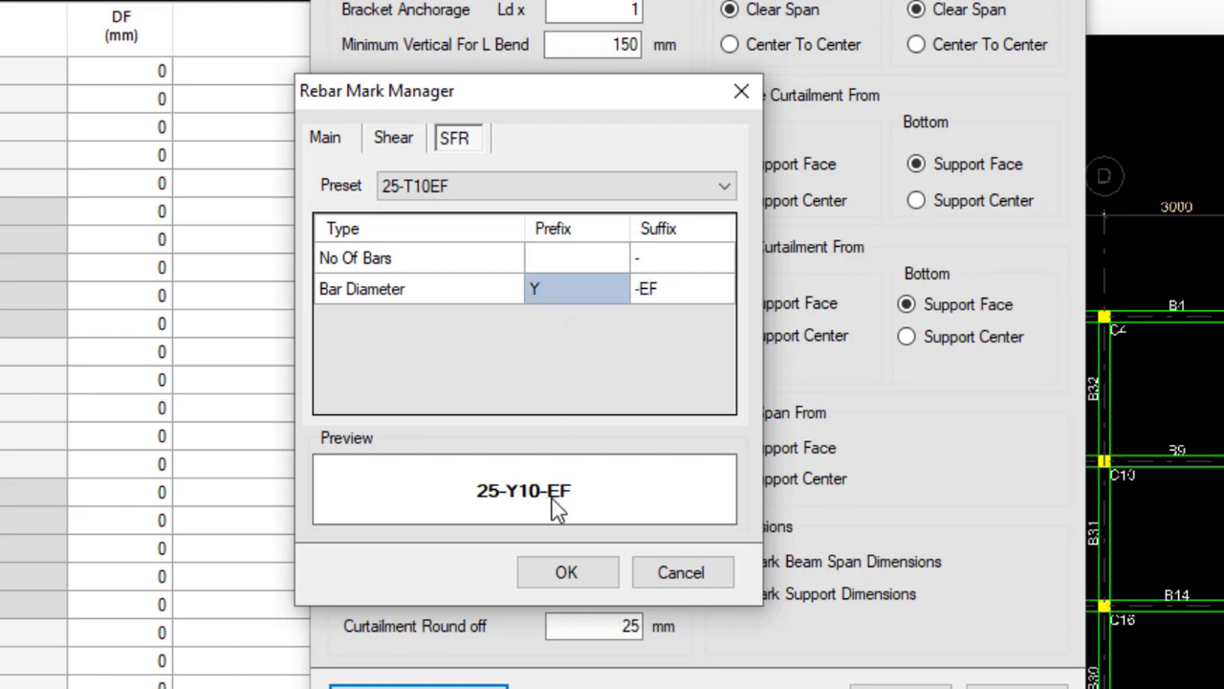
Correct the SFR bar diameter suffix to -EF (25-Y10-EF) and confirm the mark settings.
left_click(661, 290)
left_click(661, 290)
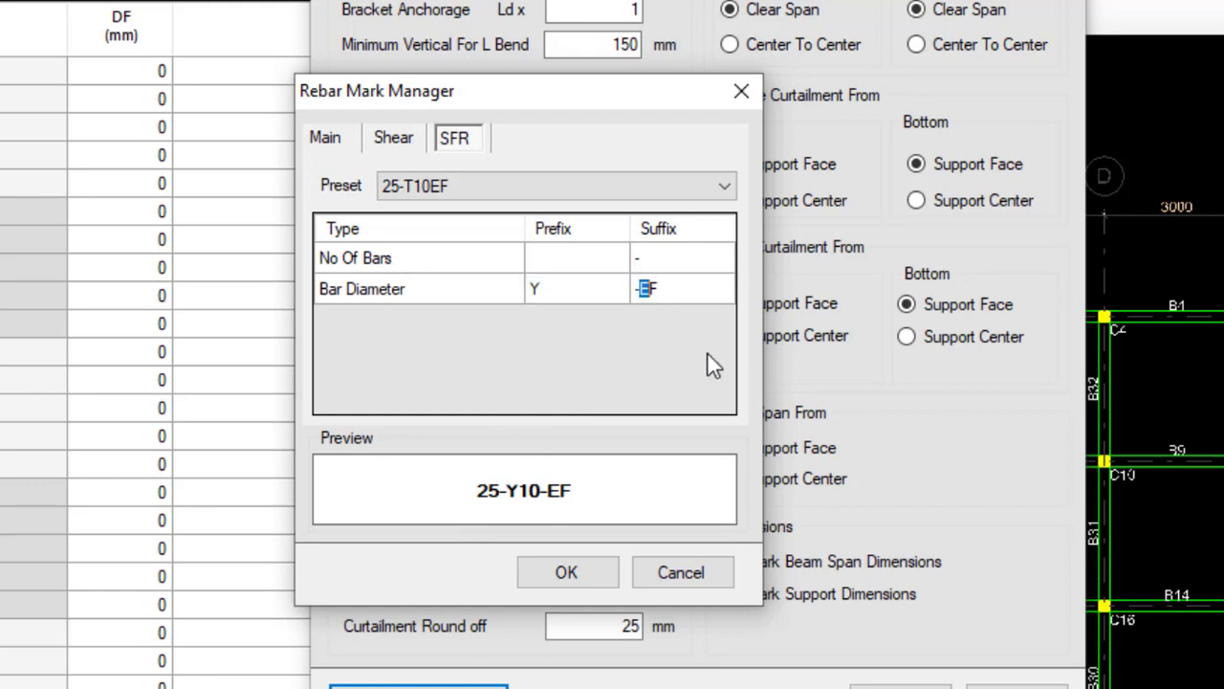
key("BackSpace")
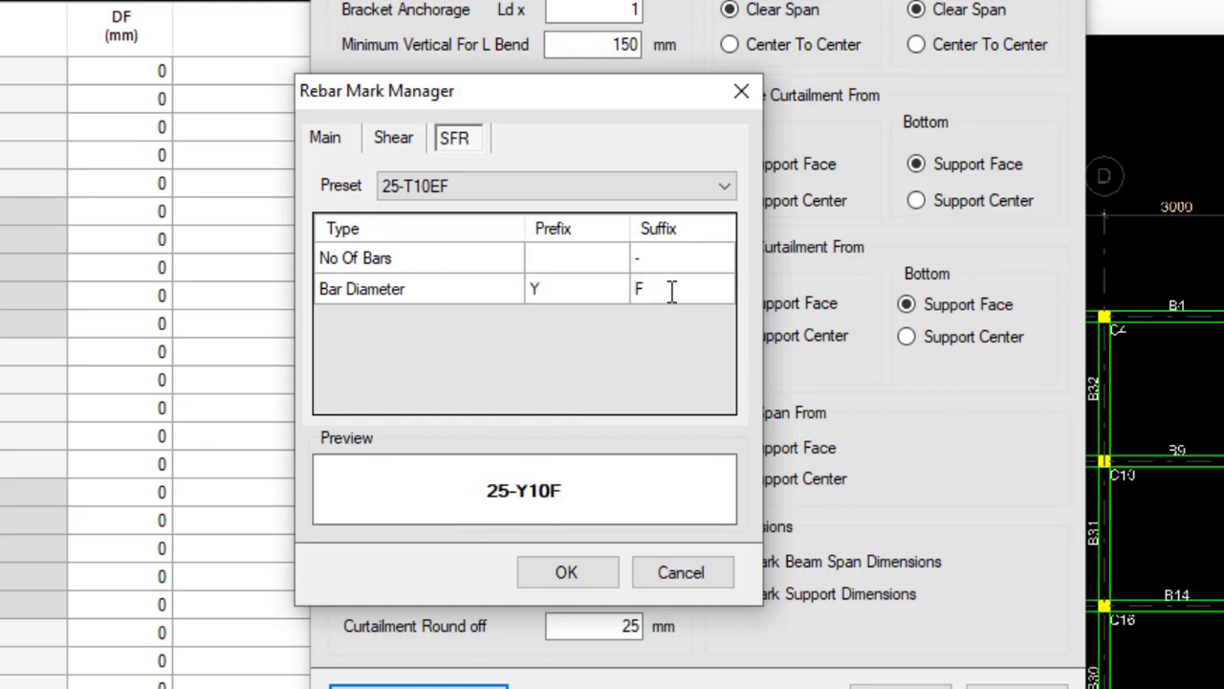
type("E")
left_click(569, 292)
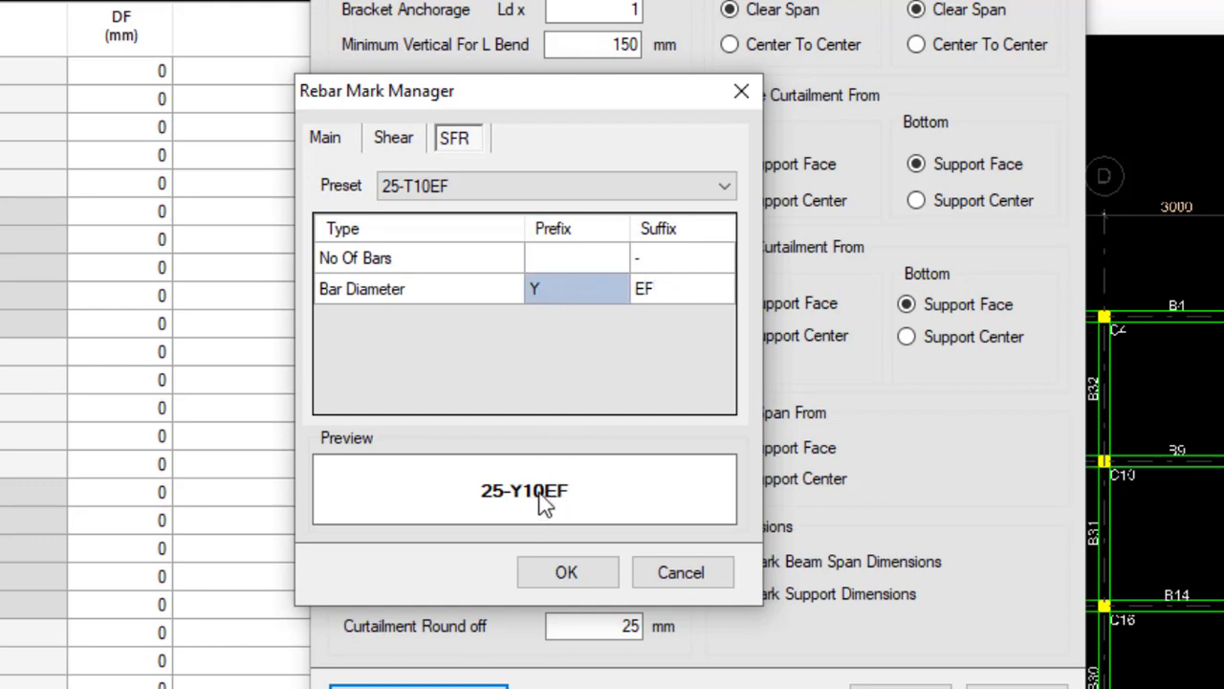
left_click(660, 292)
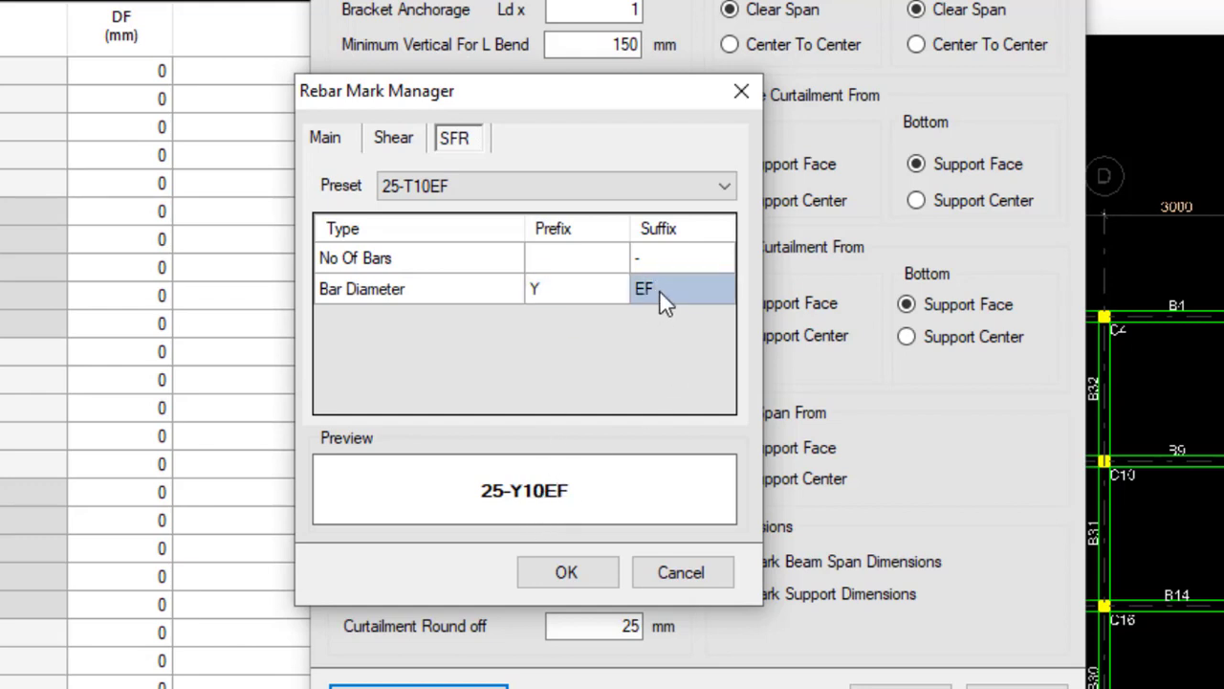
left_click(659, 289)
left_click(692, 288)
key("Left")
key("Left")
type("-")
left_click(588, 300)
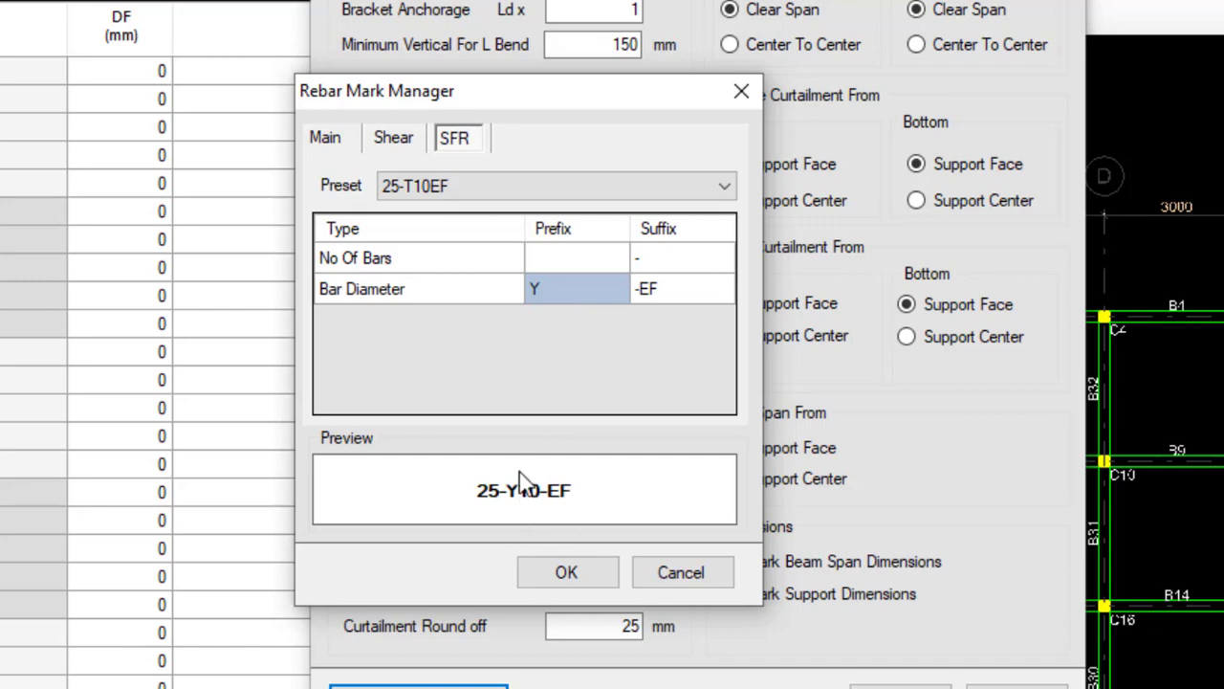
left_click(574, 568)
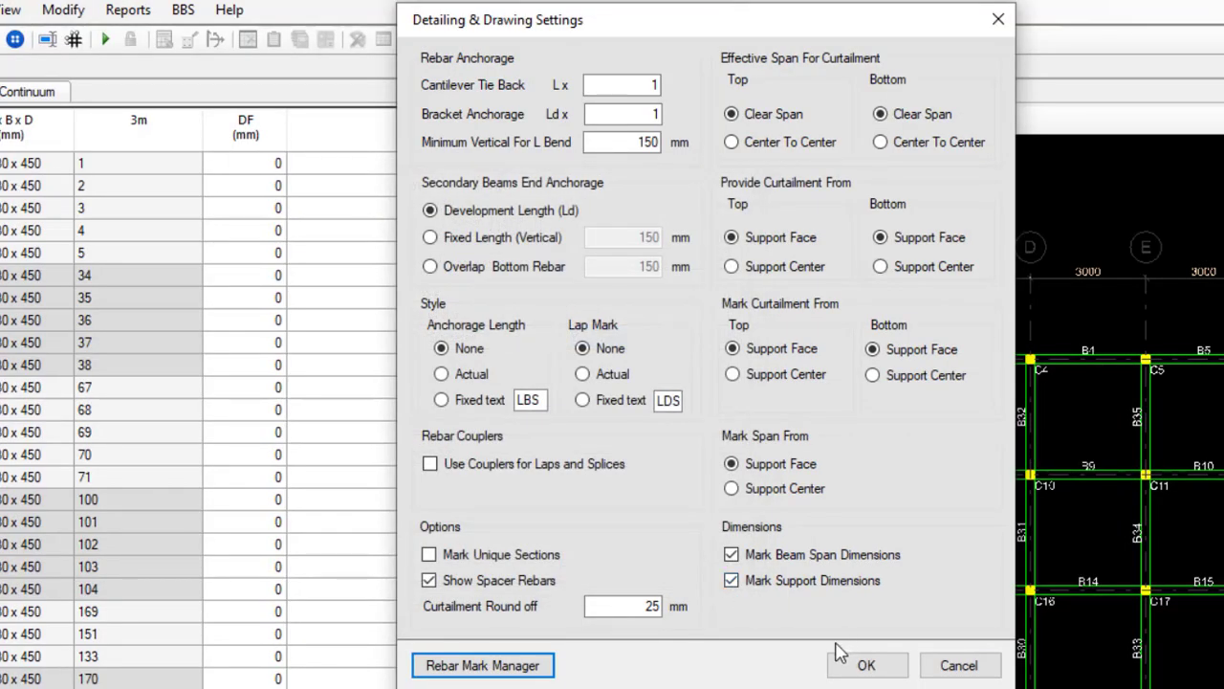
Confirm the Detailing & Drawing Settings and open Basic Load Cases.
left_click(843, 675)
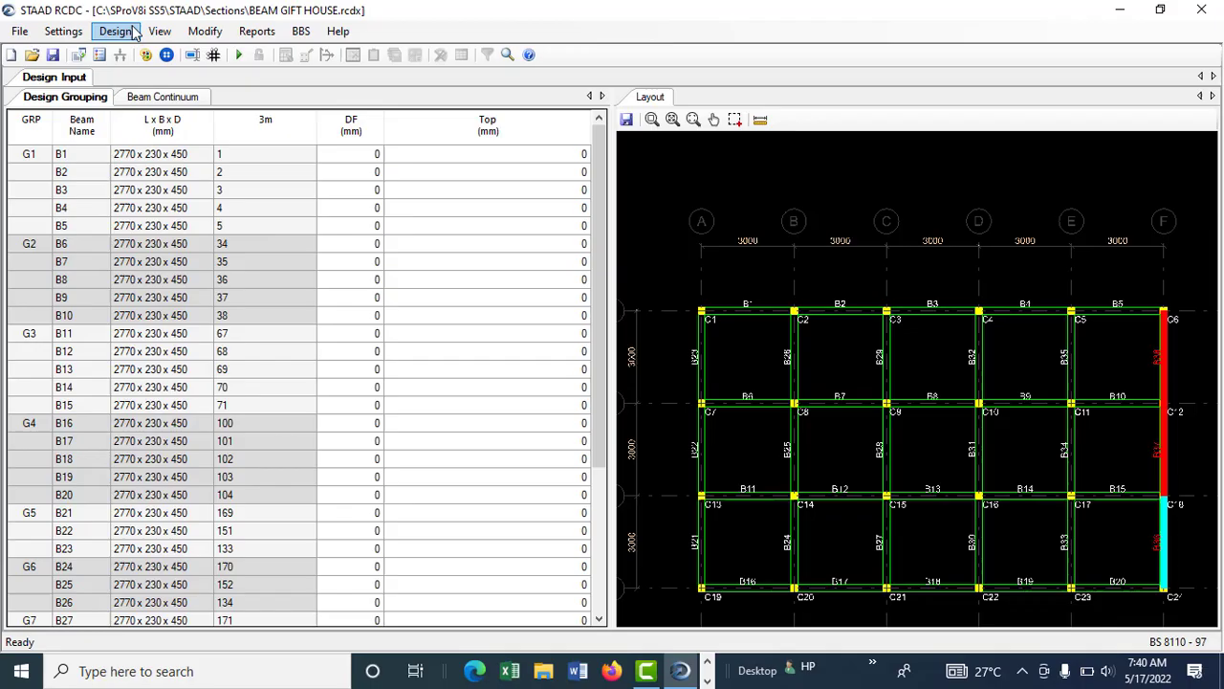
left_click(63, 30)
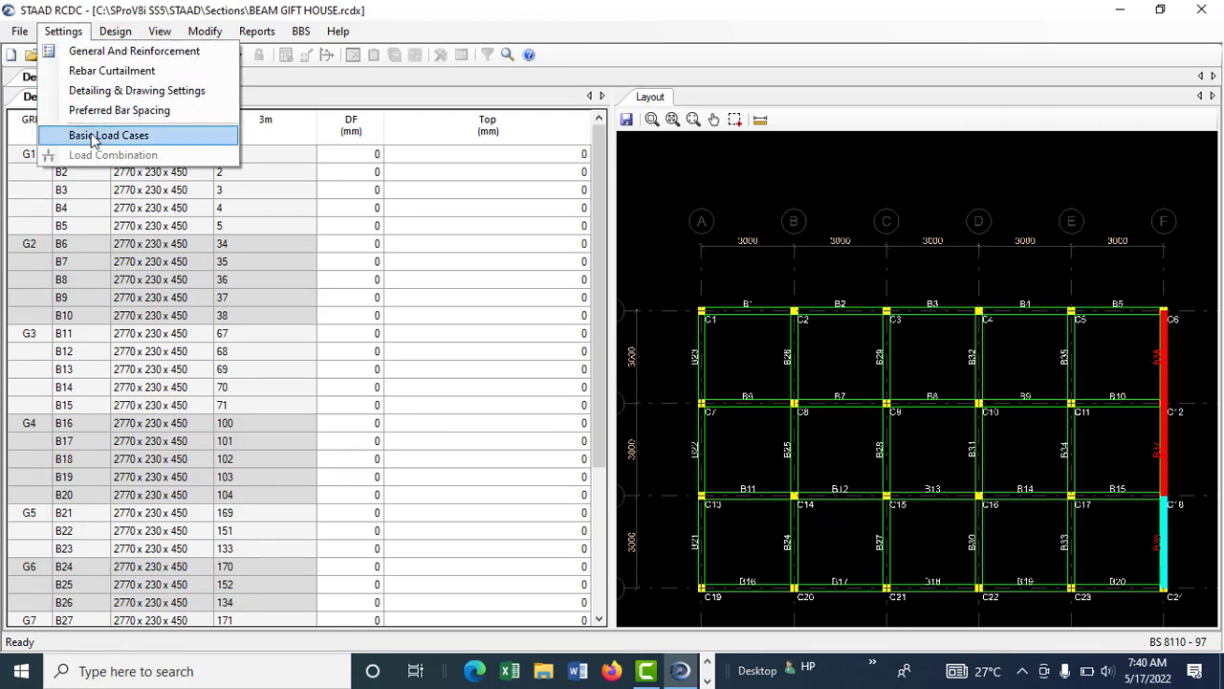
left_click(95, 136)
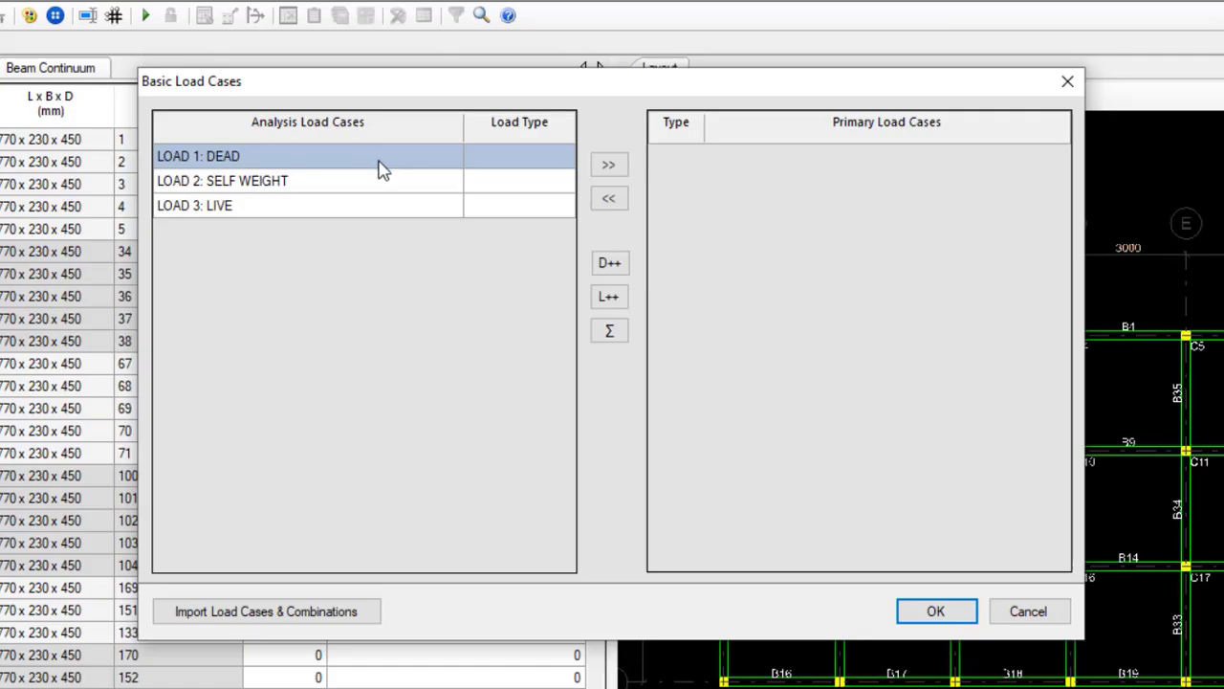
Set load types: LOAD 1 Dead, LOAD 2 Dead, LOAD 3 Live.
left_click(509, 163)
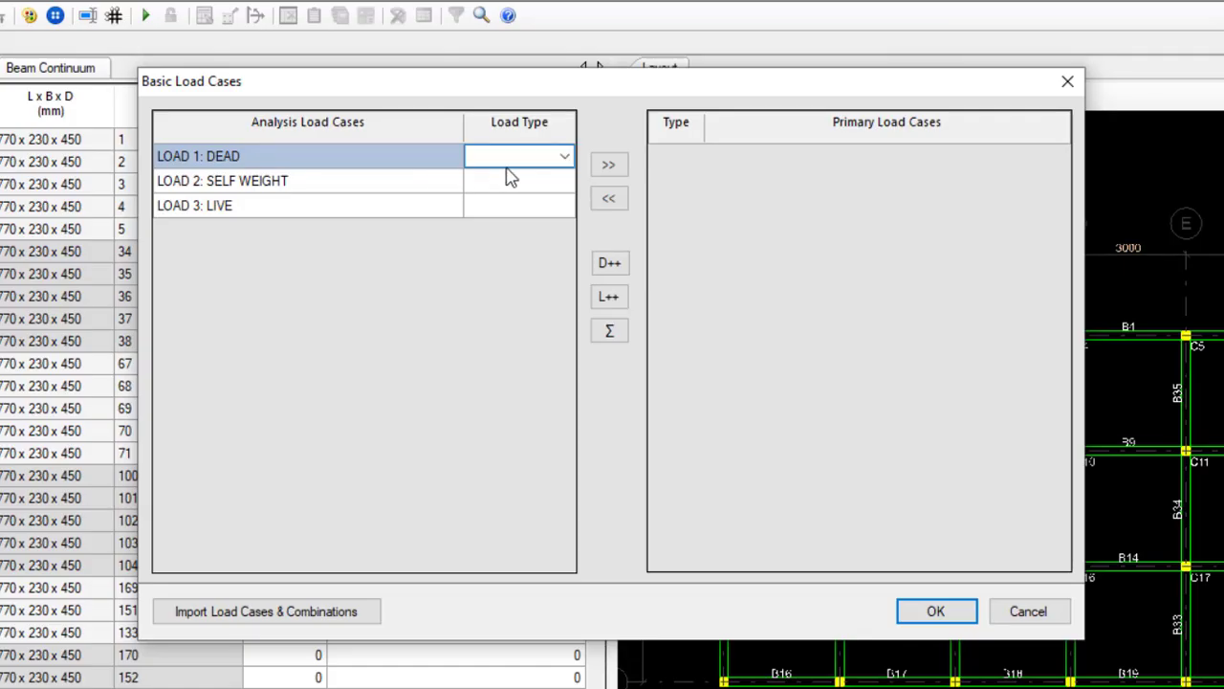
left_click(565, 161)
left_click(536, 177)
left_click(411, 191)
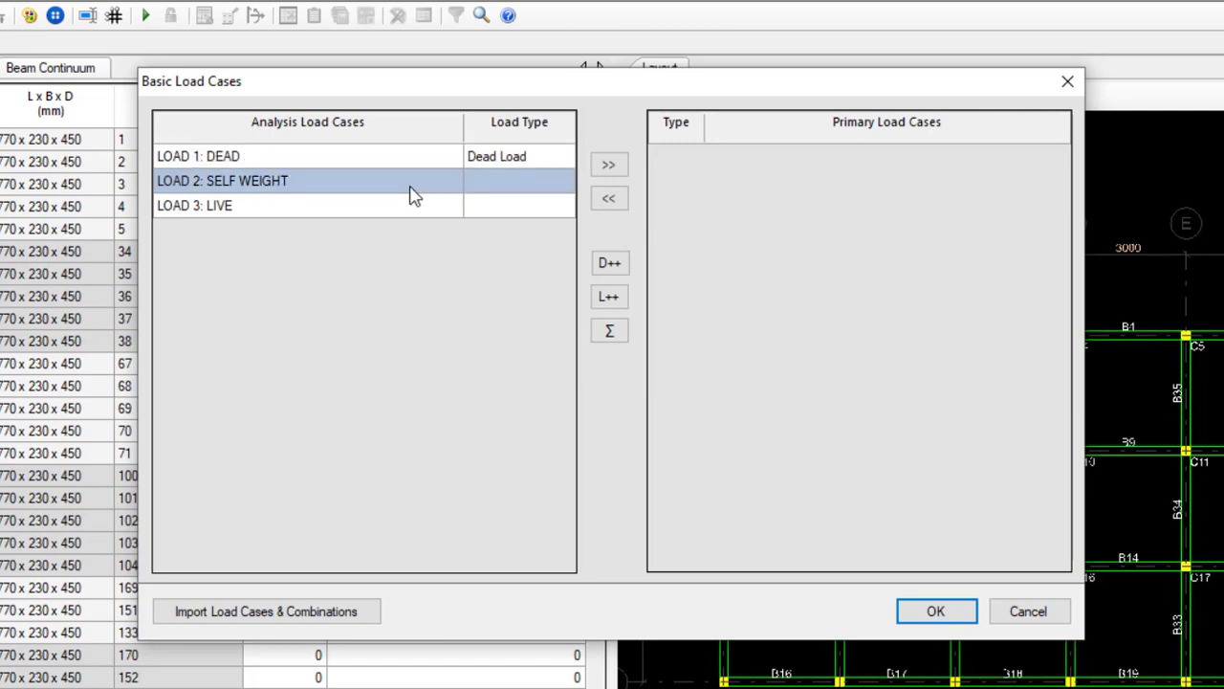
left_click(567, 183)
left_click(566, 184)
left_click(537, 201)
left_click(473, 209)
left_click(538, 207)
left_click(565, 206)
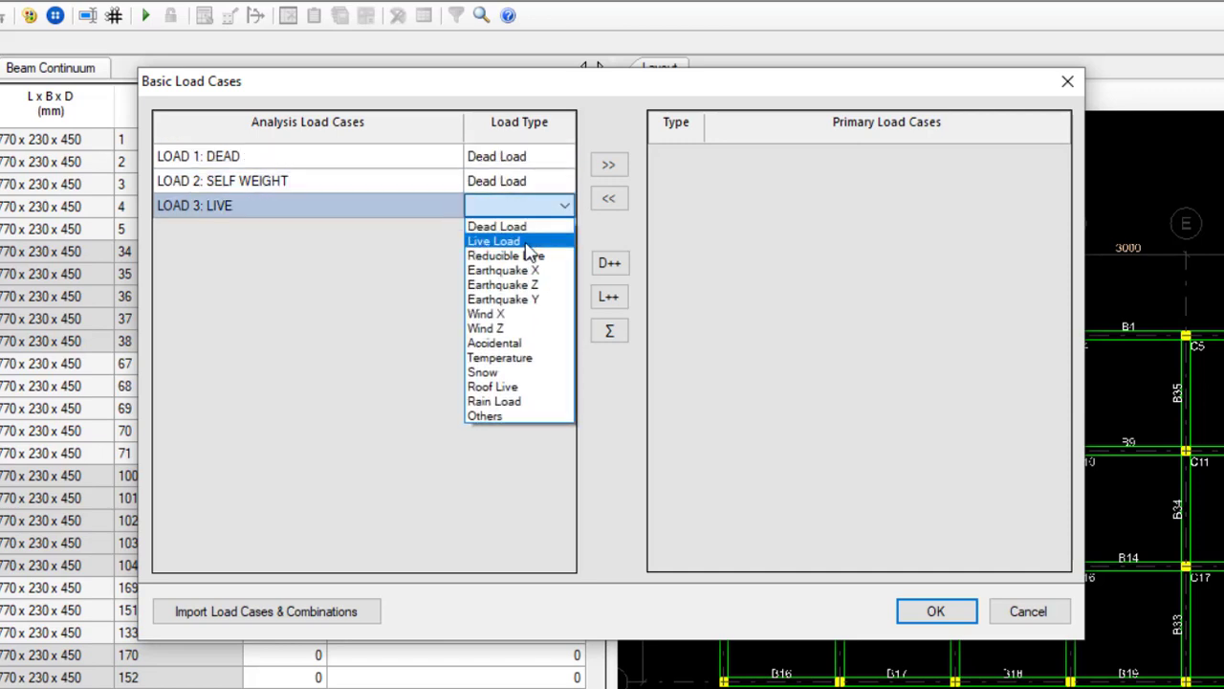
left_click(525, 244)
Move LOAD 1, LOAD 2 and LOAD 3 into the Primary Load Cases.
left_click(411, 165)
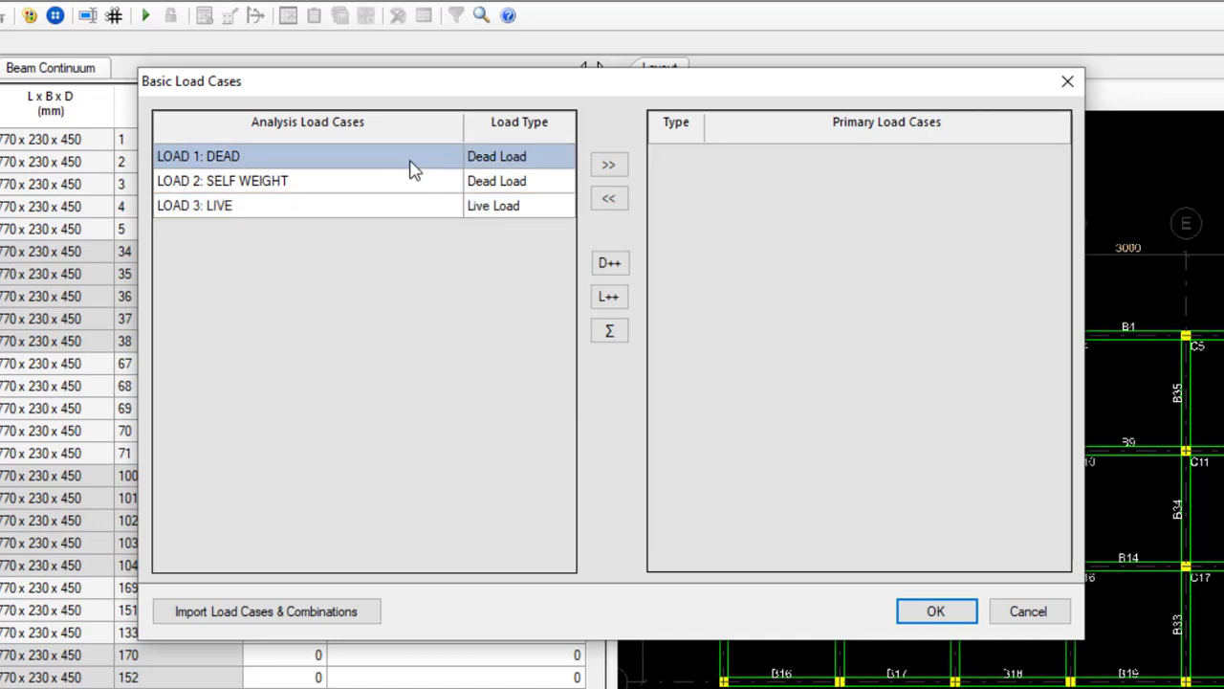
left_click(593, 169)
left_click(399, 185)
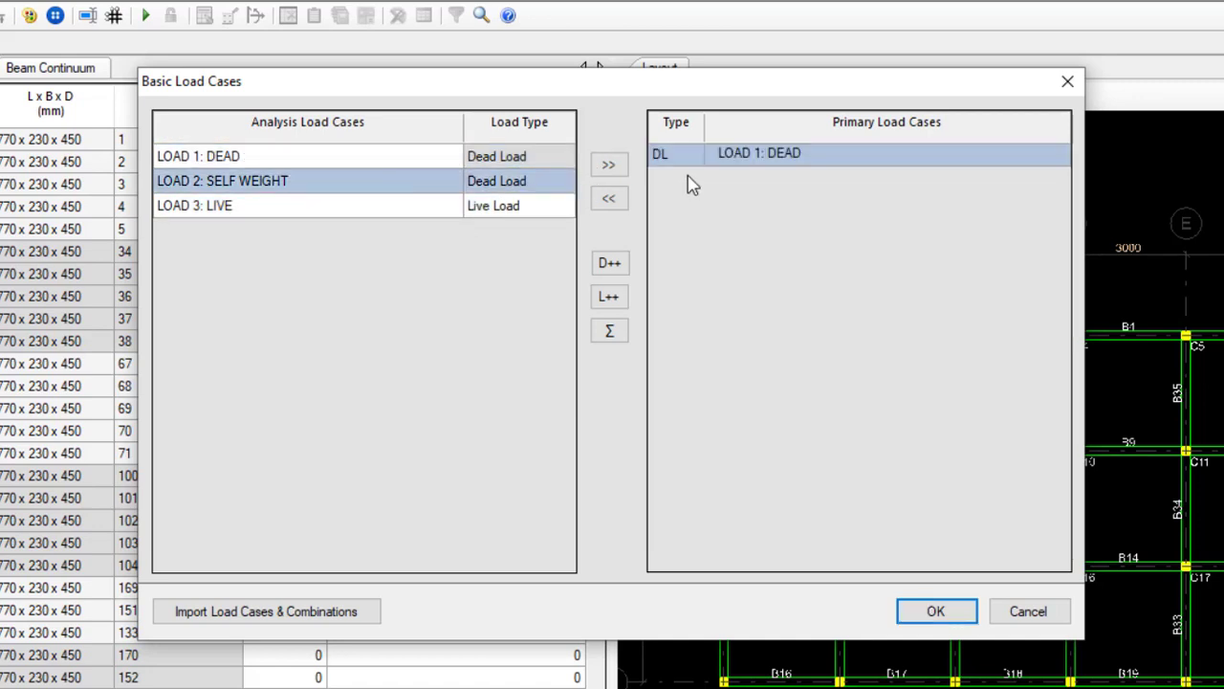
left_click(601, 170)
left_click(440, 210)
left_click(608, 164)
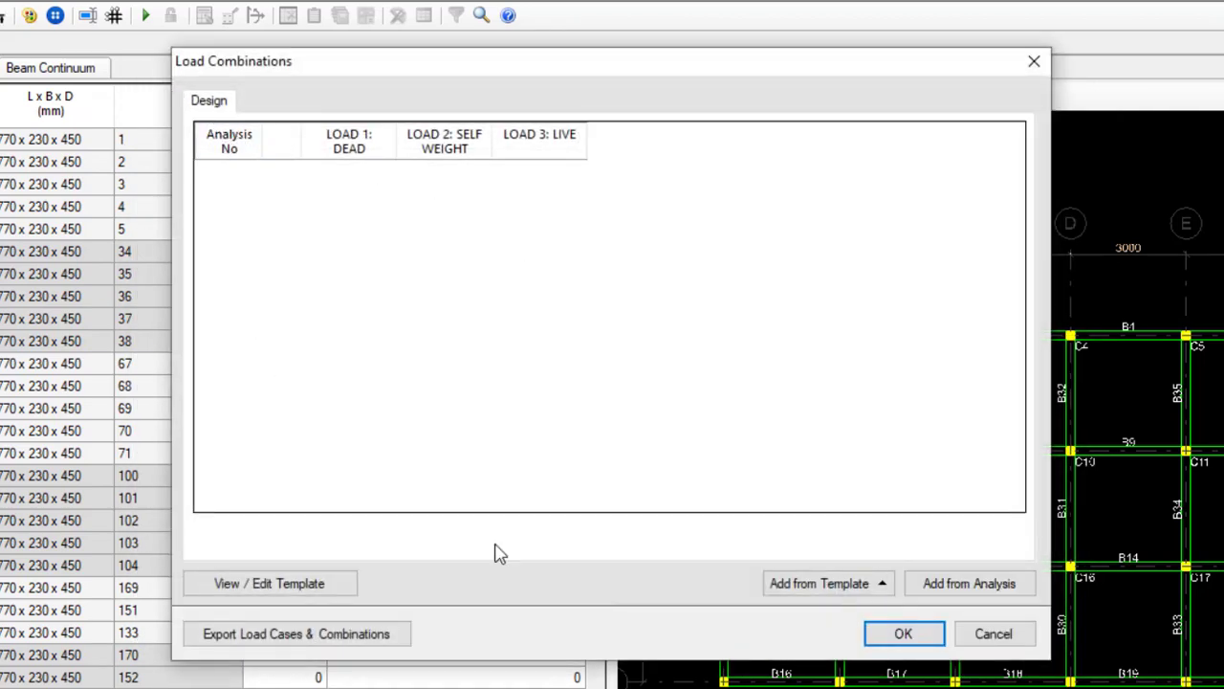
Create combination 4 from the analysis load cases (1.4 dead, 1.4 self weight, 1.6 live) and confirm.
left_click(943, 585)
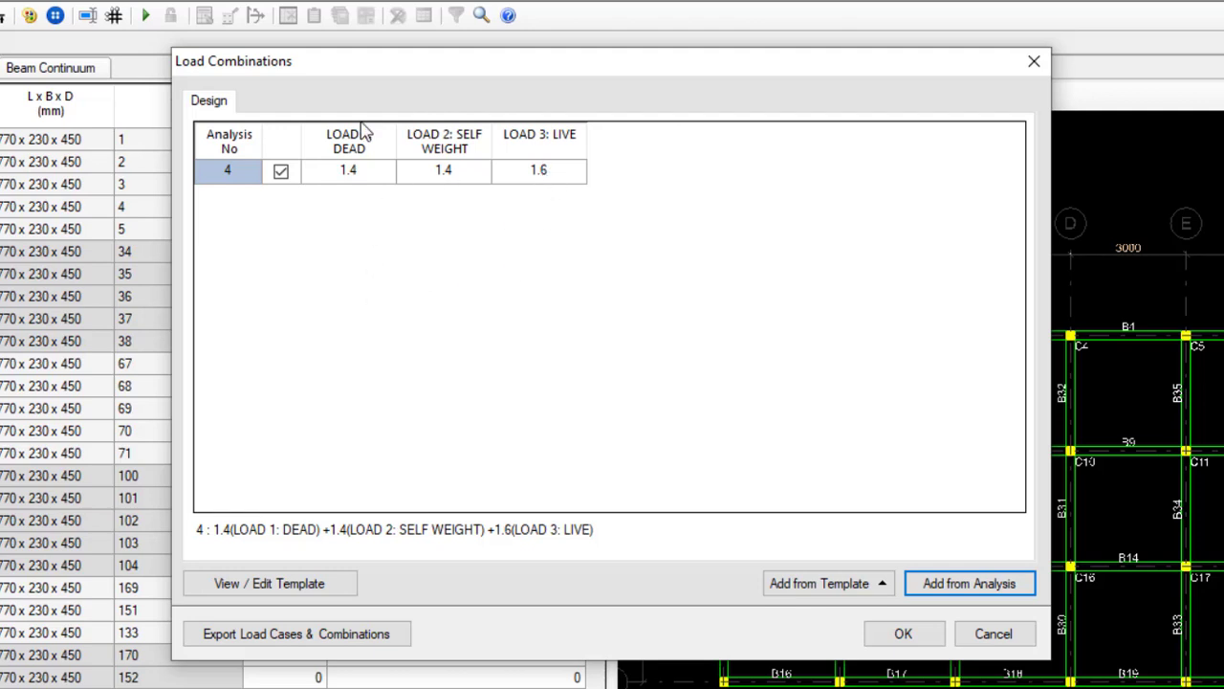
left_click_drag(437, 74, 447, 56)
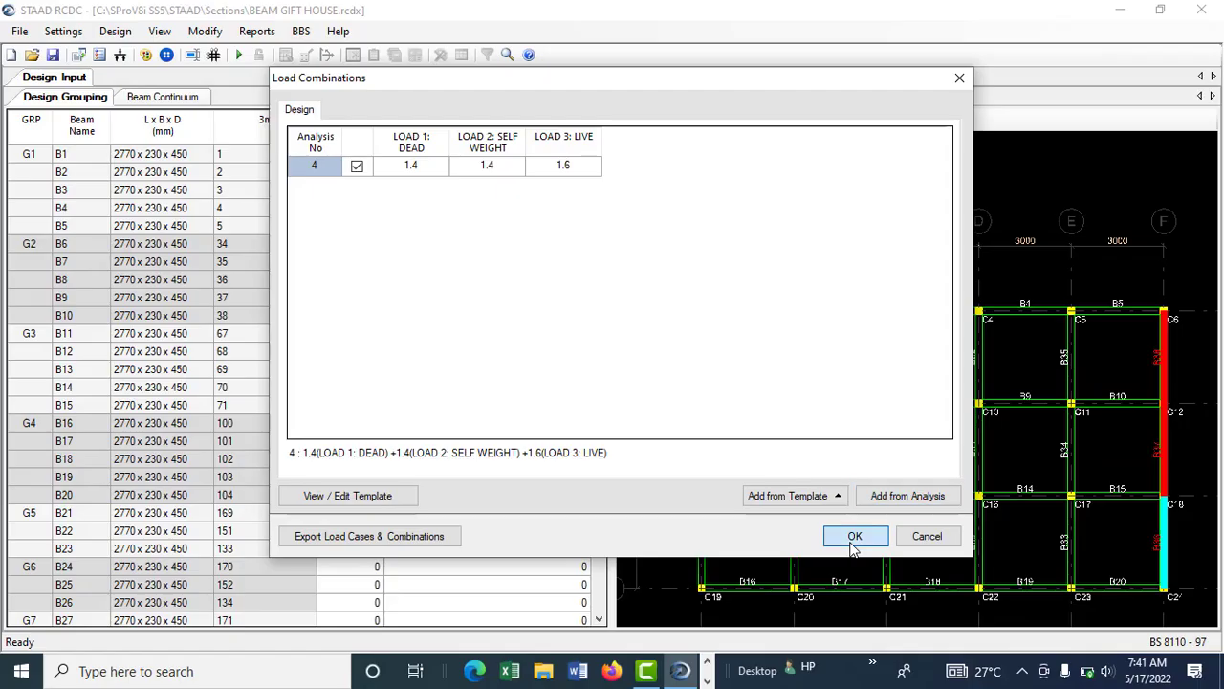
left_click(915, 617)
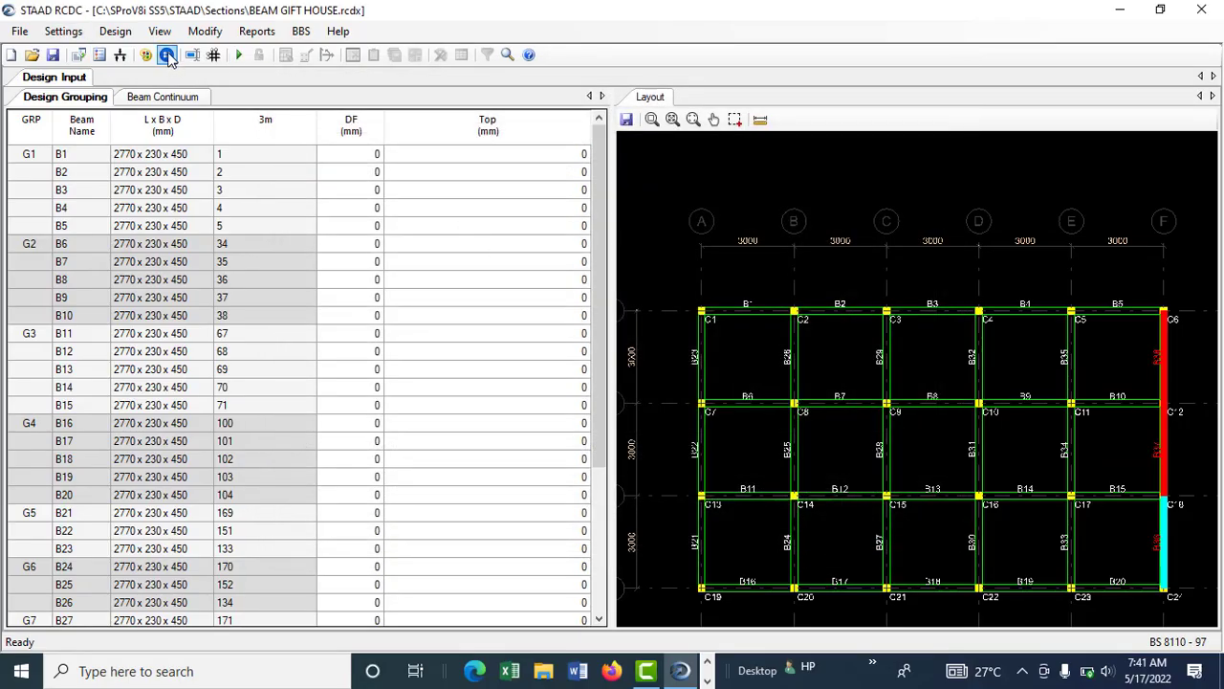
Auto-design all beams and review the resulting Design Output table.
left_click(120, 36)
left_click(143, 49)
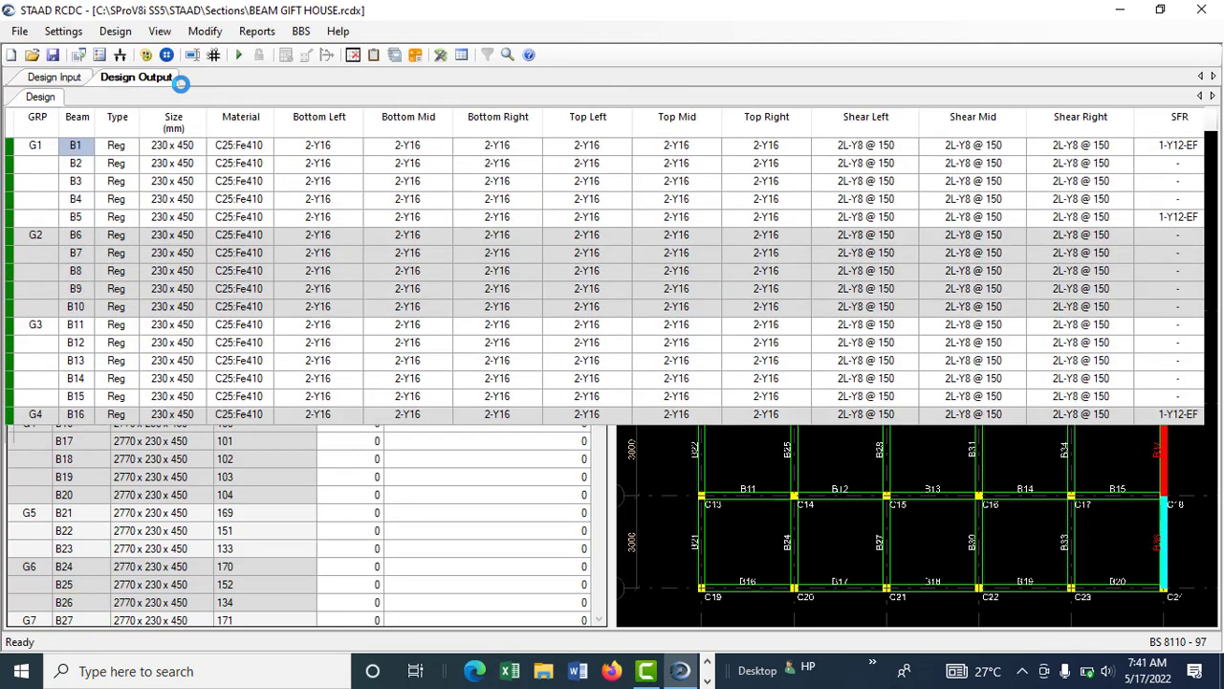
scroll(148, 239, "down", 4)
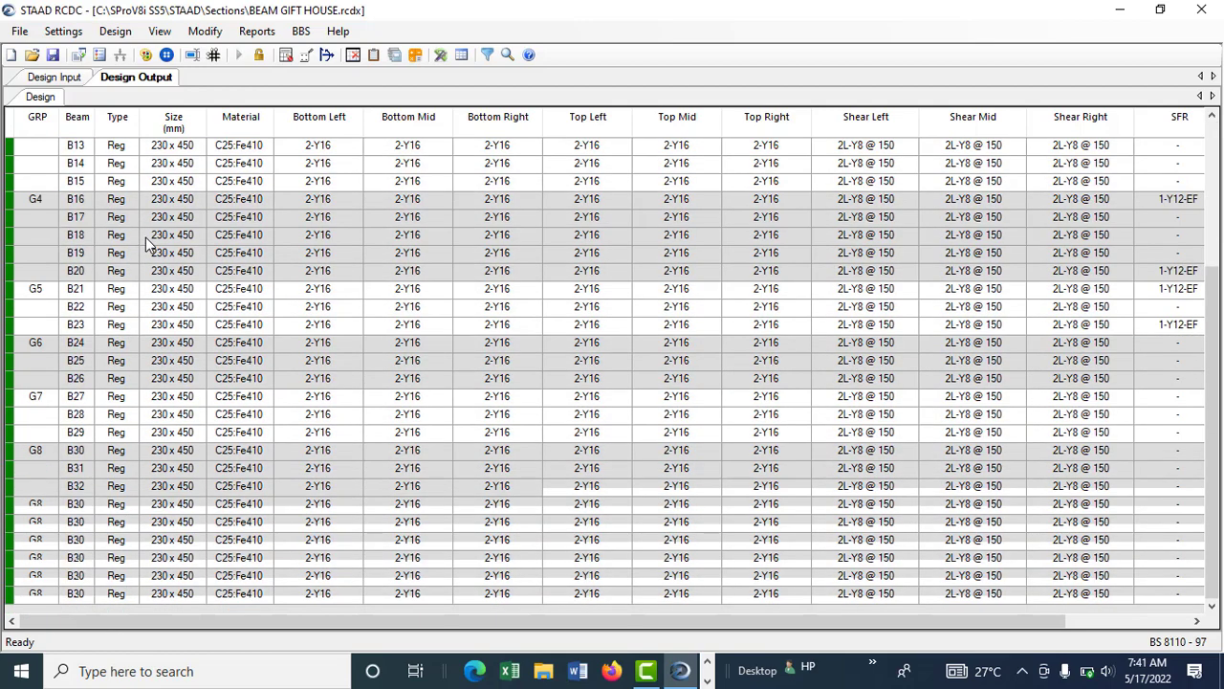
scroll(148, 239, "up", 4)
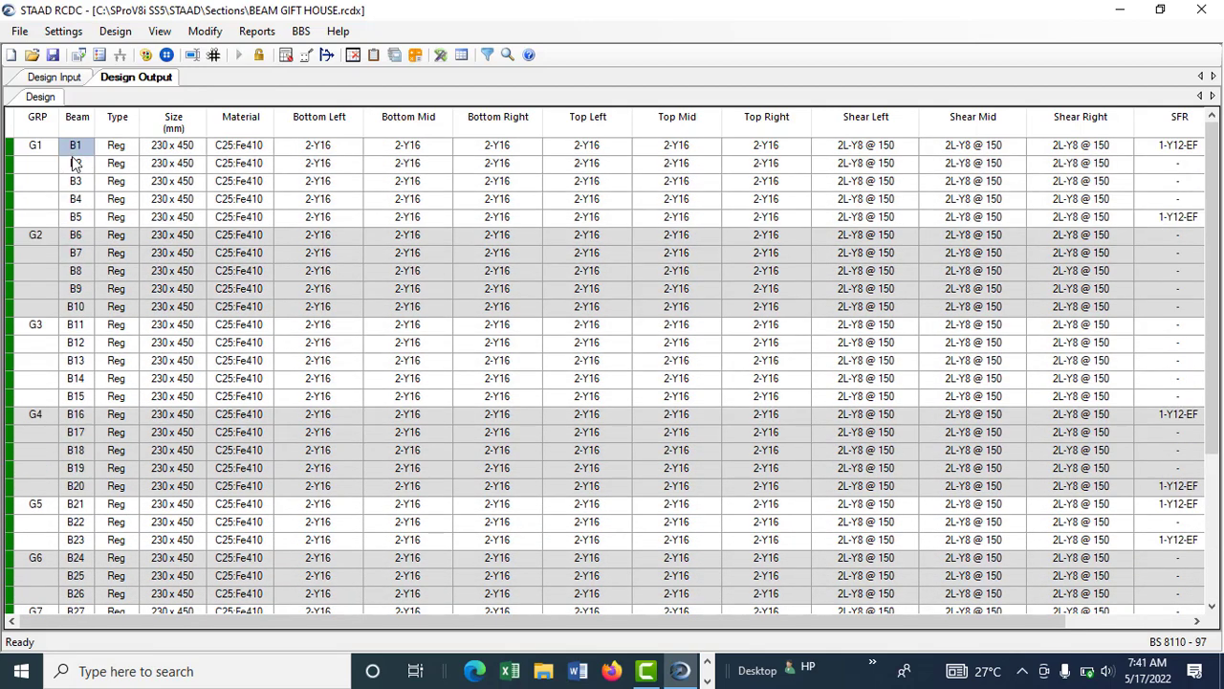
Inspect beam group G1's redesign parameters, including the 25 mm clear cover, then close them.
left_click(35, 148)
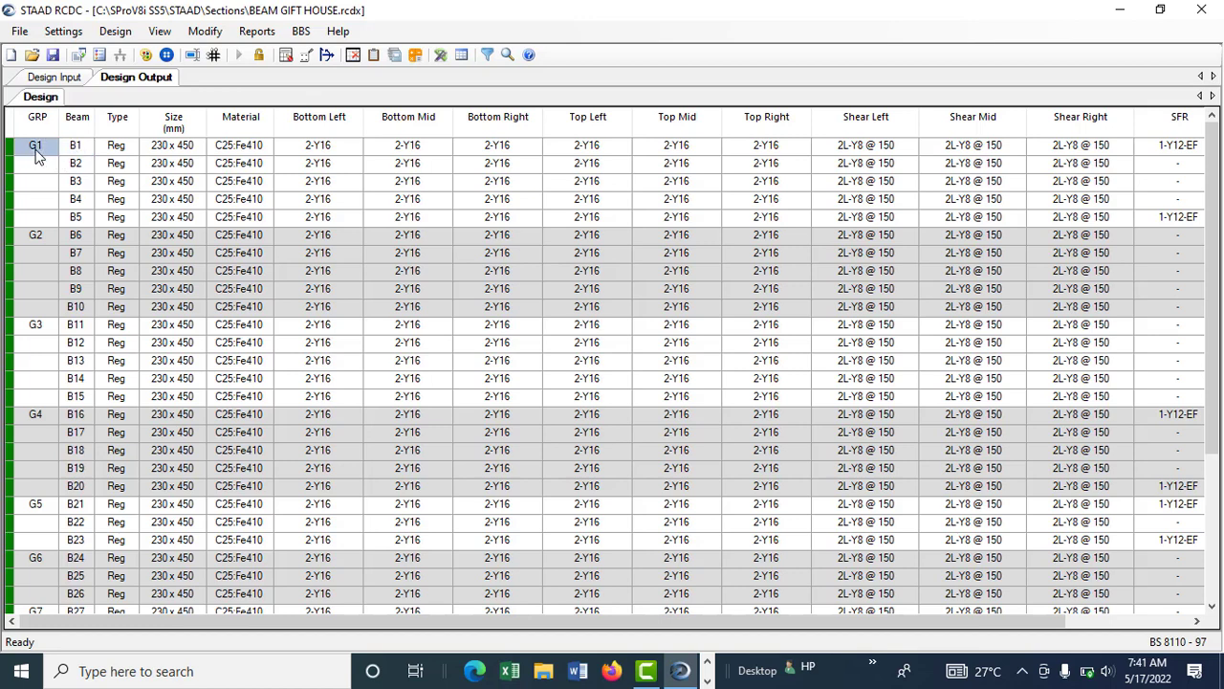
right_click(36, 153)
left_click(69, 188)
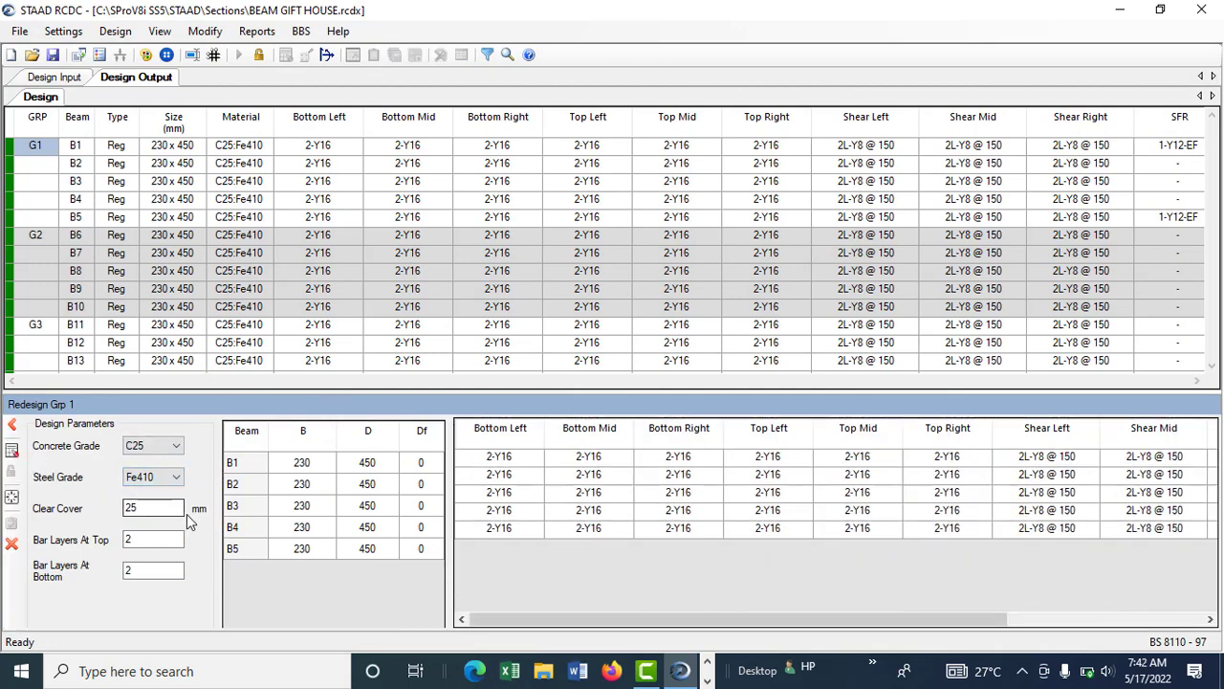
double_click(156, 518)
left_click(11, 542)
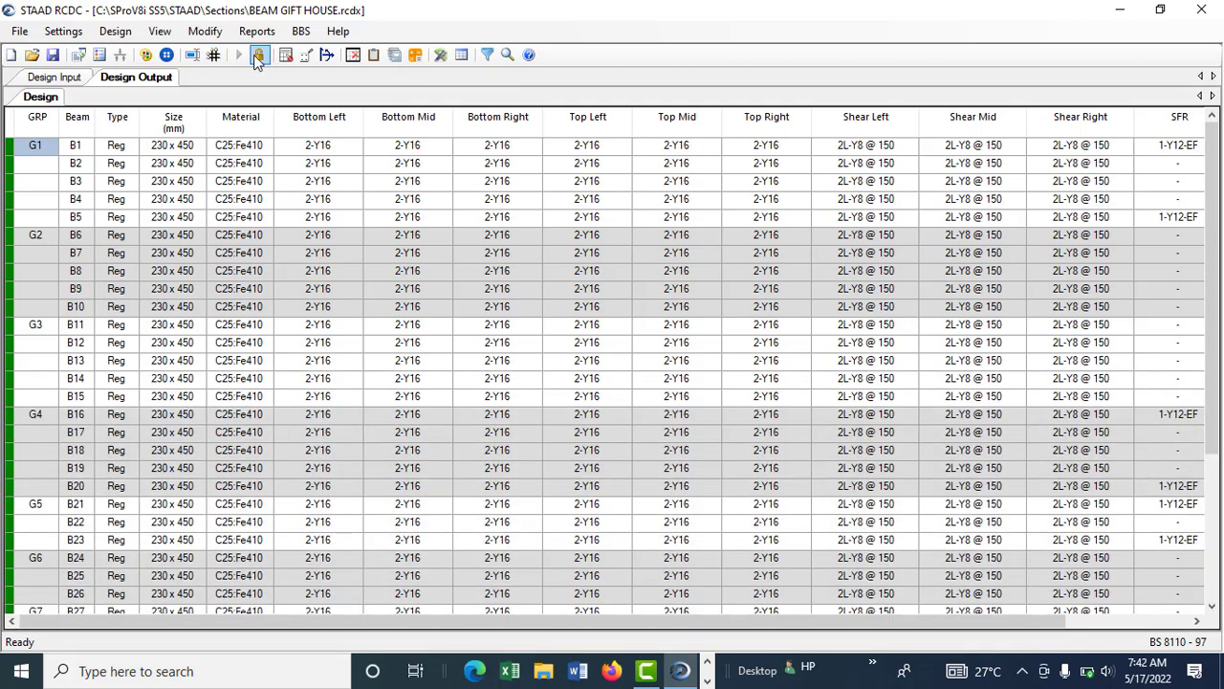
Generate drawings for beam group 1. B1-B2-B3-B4-B5 with both elevation and cross sections.
left_click(256, 32)
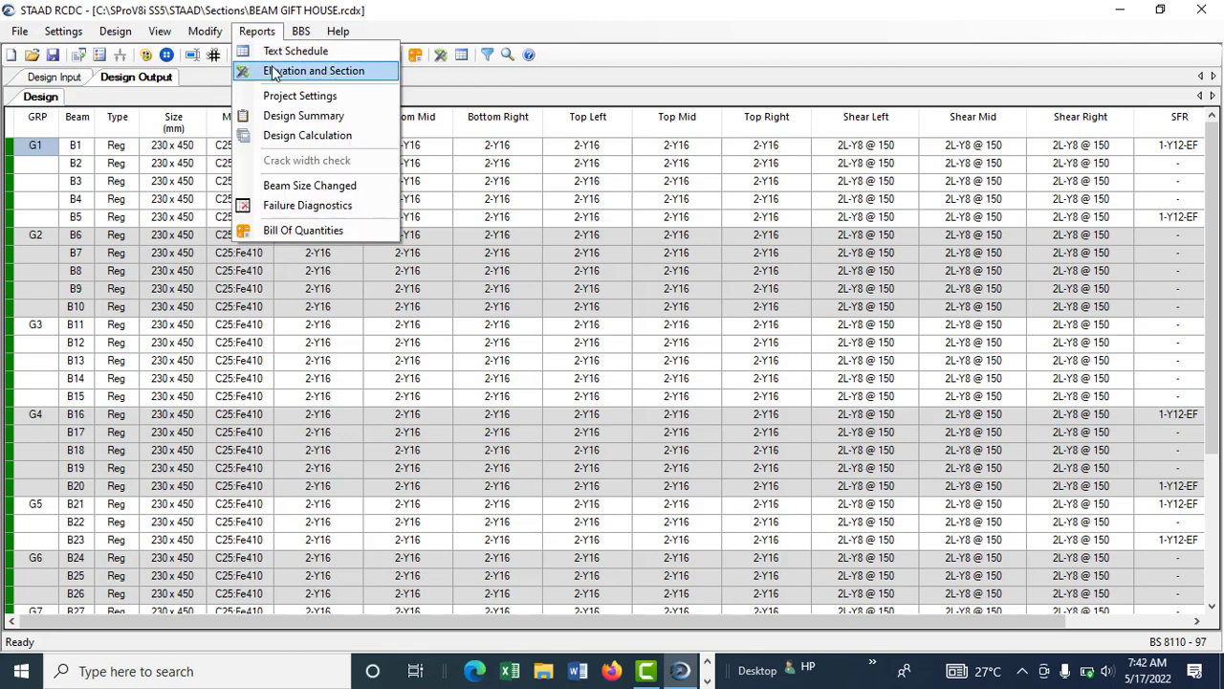
left_click(275, 72)
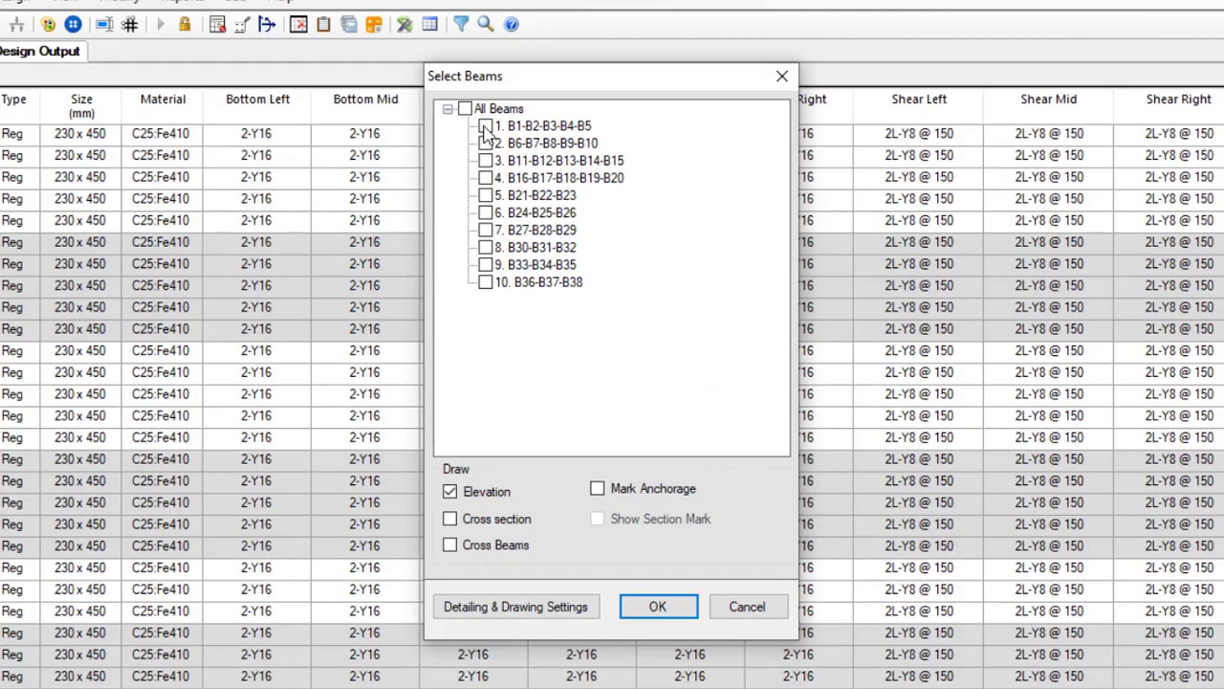
left_click(486, 127)
left_click(458, 552)
left_click(451, 519)
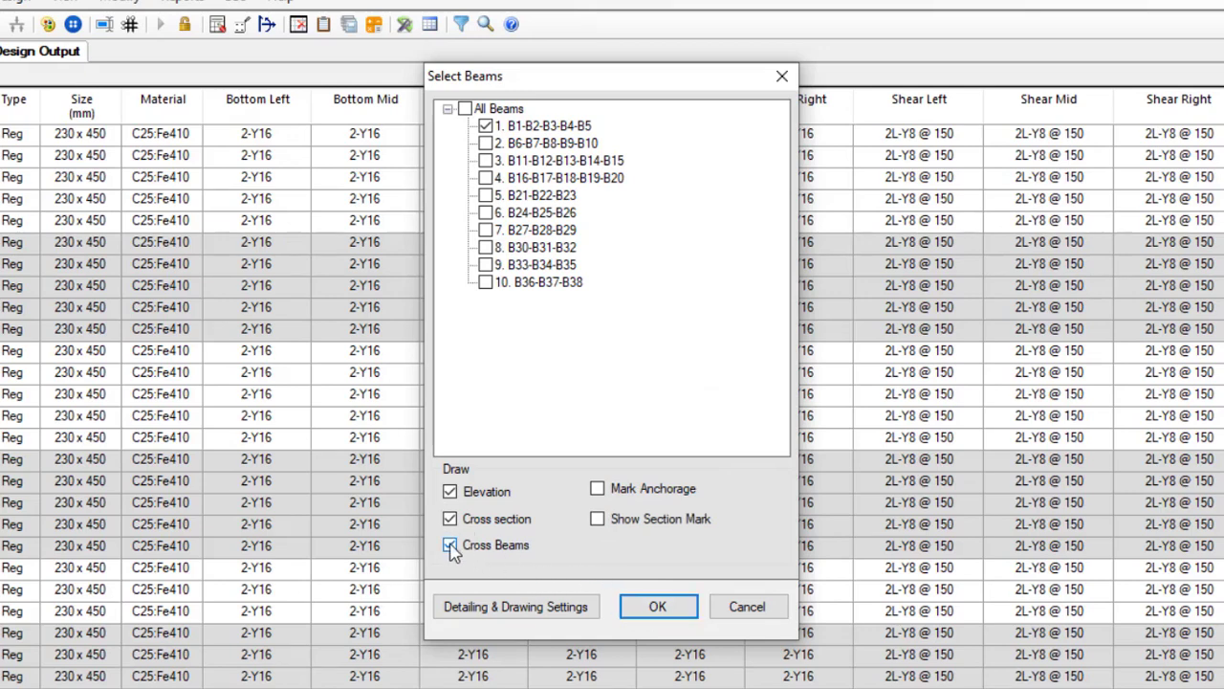
left_click(656, 605)
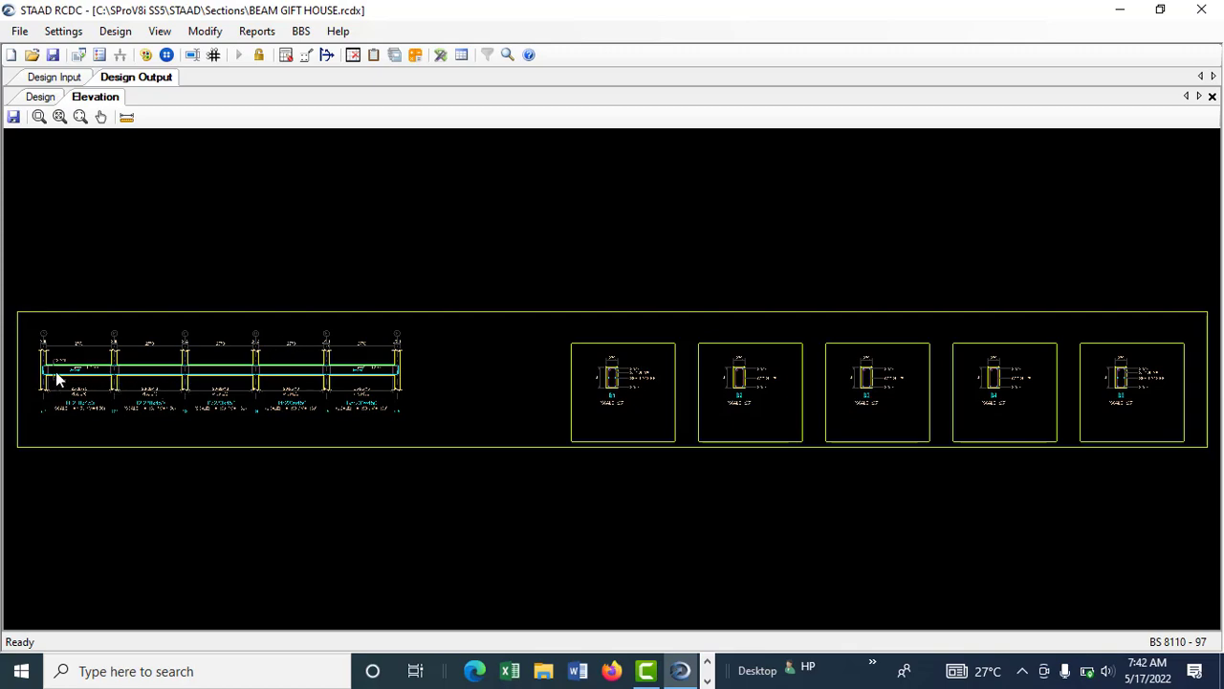
scroll(44, 352, "up", 5)
scroll(58, 352, "up", 3)
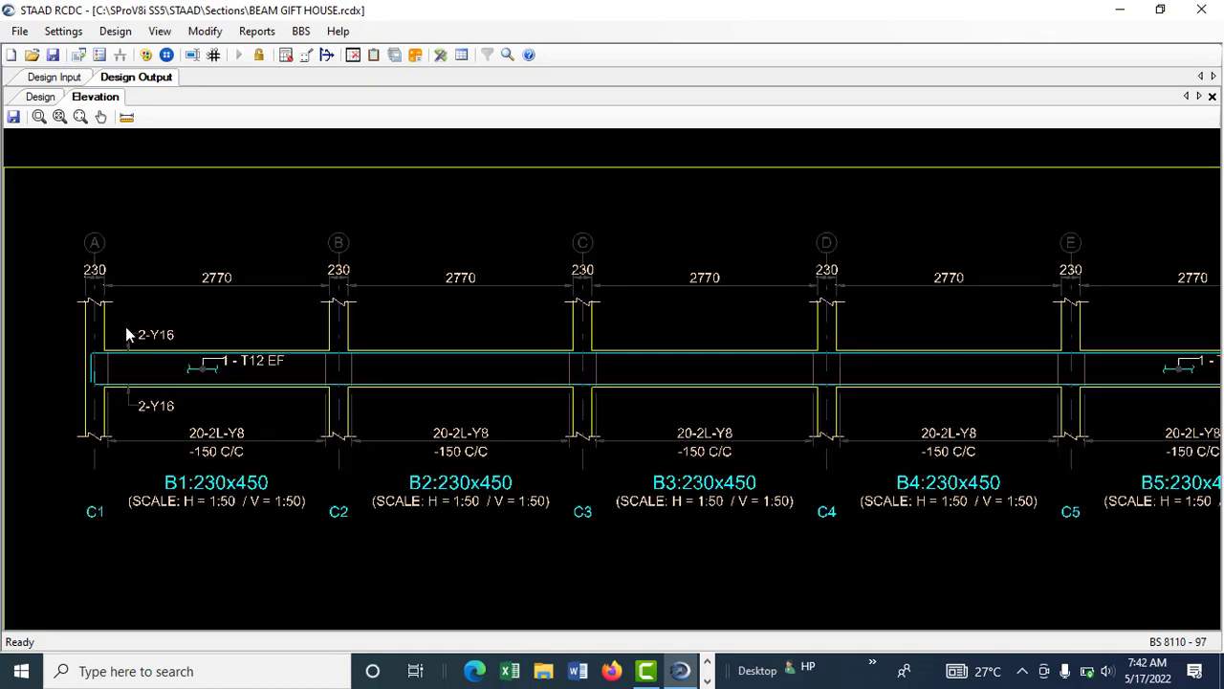
scroll(158, 348, "up", 2)
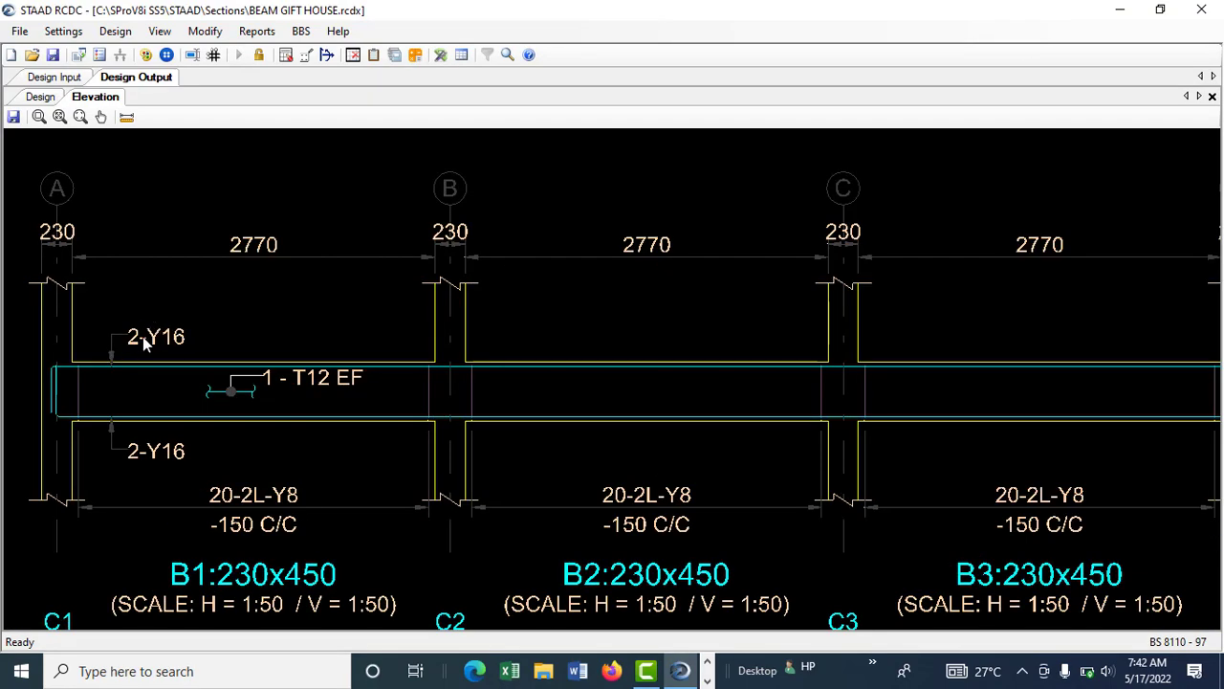
scroll(149, 378, "down", 1)
scroll(224, 392, "up", 2)
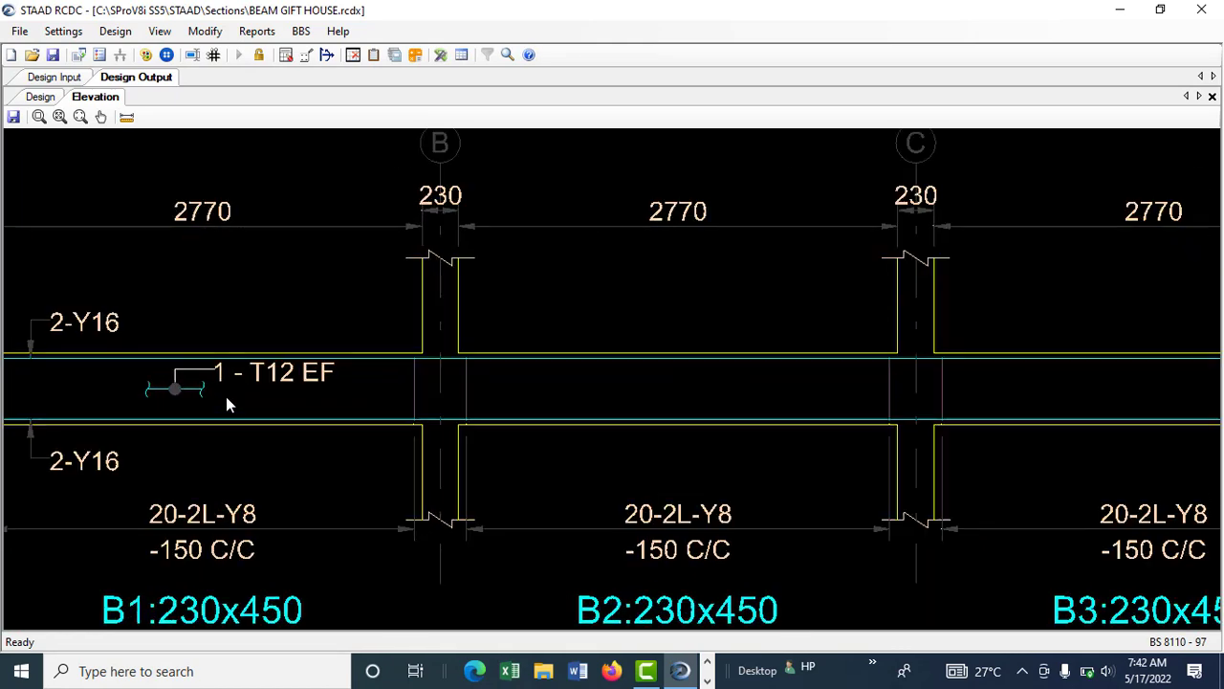
scroll(160, 394, "down", 4)
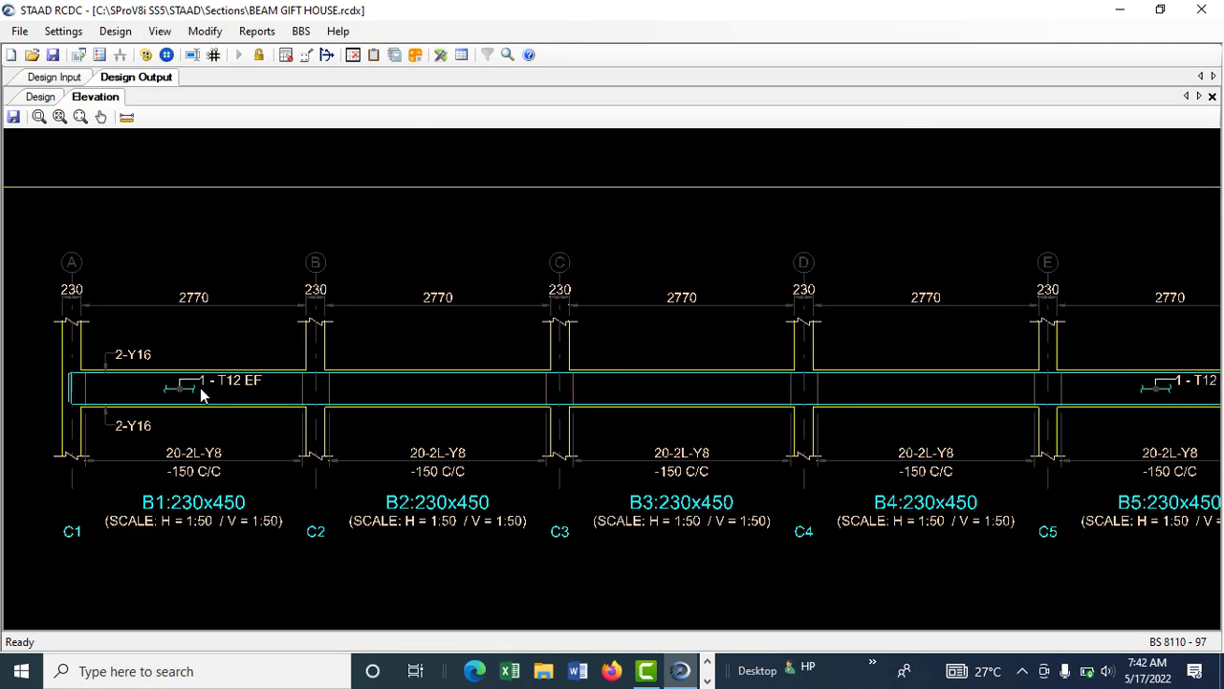
scroll(308, 383, "up", 2)
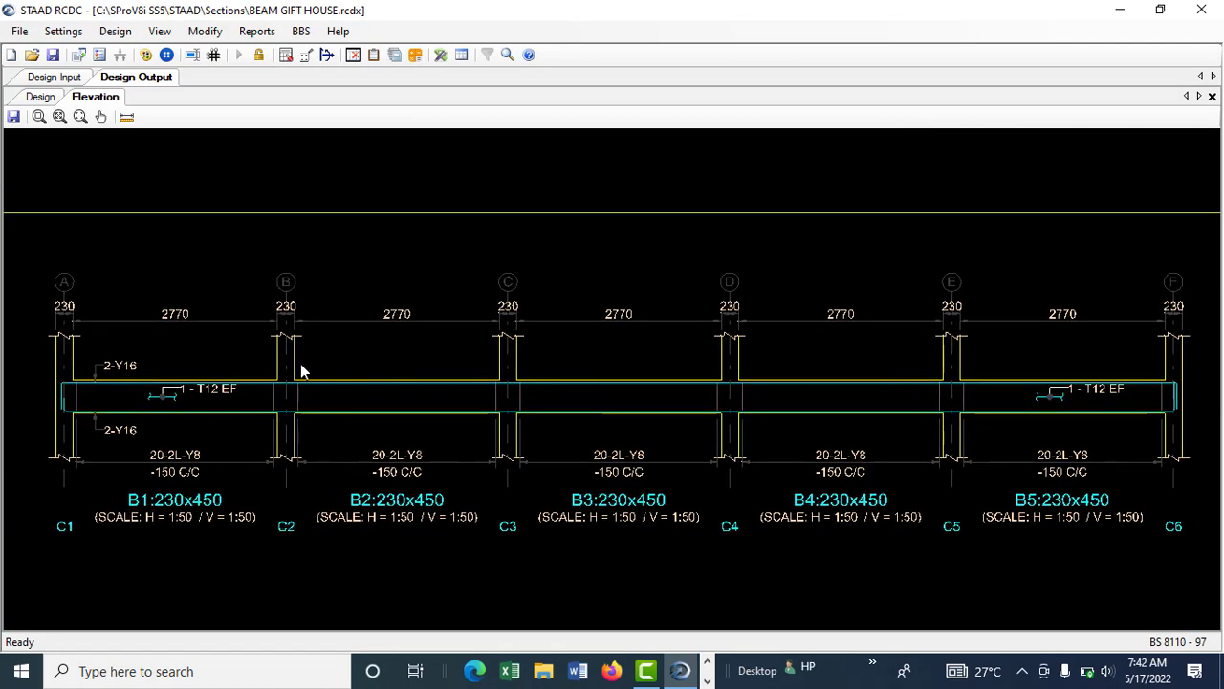
scroll(131, 399, "up", 2)
scroll(134, 393, "up", 2)
middle_click_drag(141, 393, 219, 394)
scroll(222, 393, "up", 5)
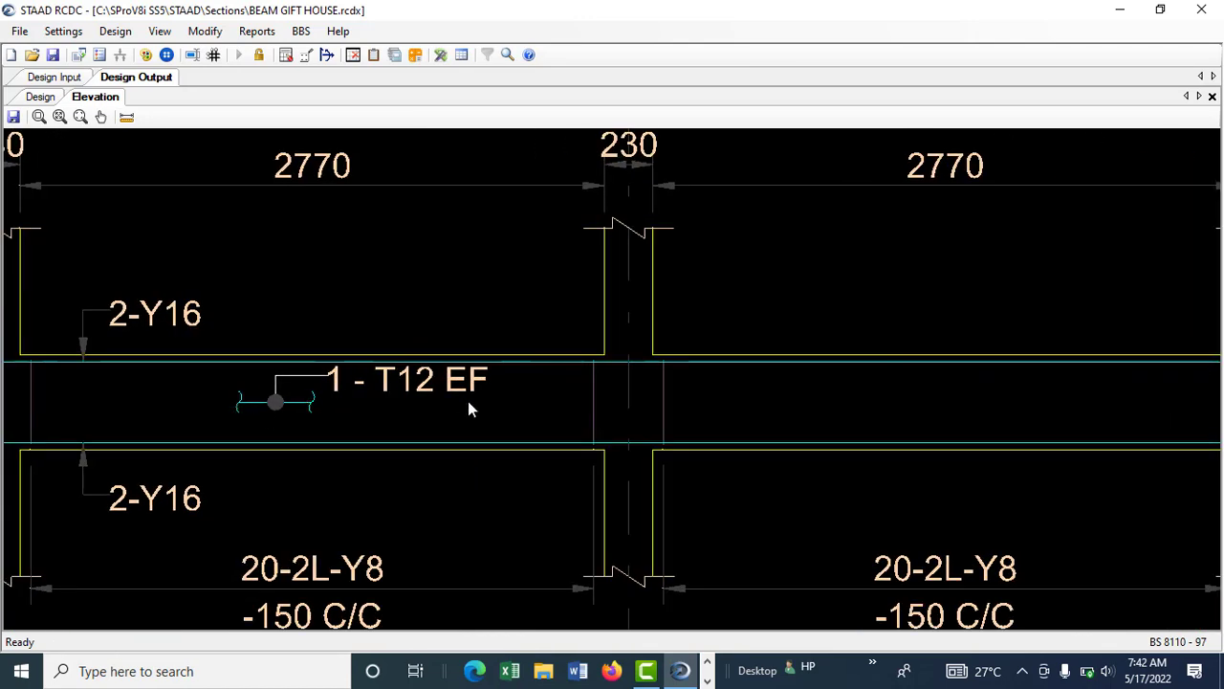
scroll(468, 402, "down", 3)
scroll(309, 432, "up", 2)
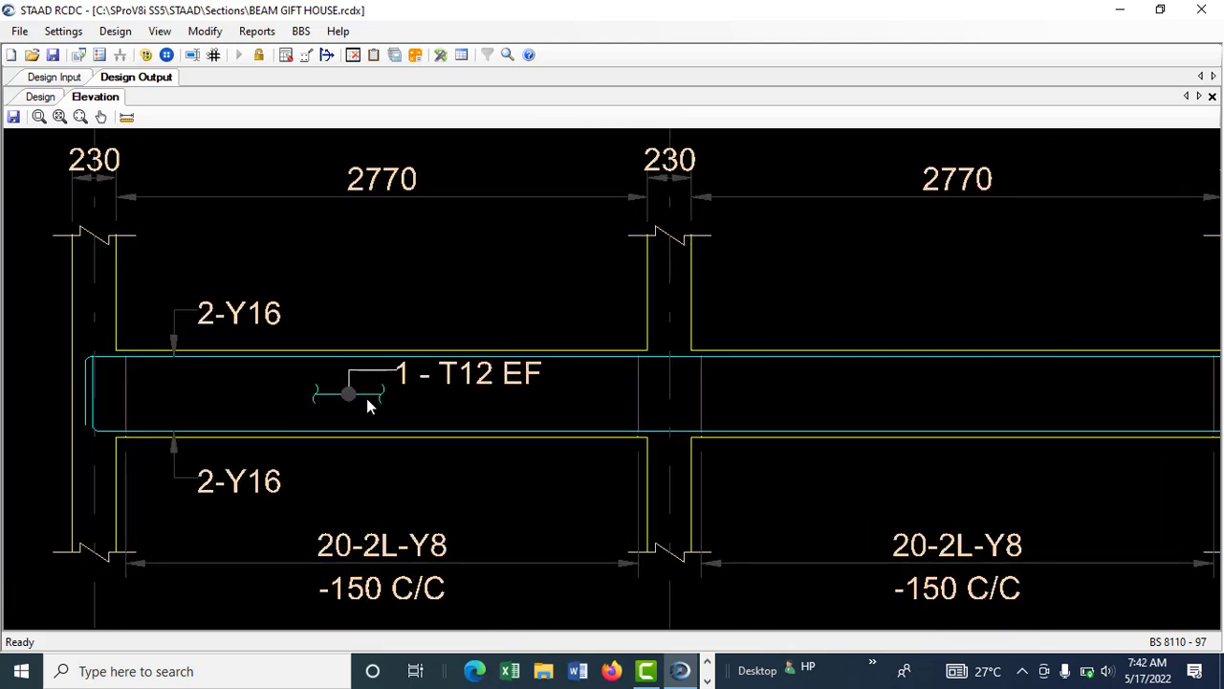
scroll(398, 417, "down", 6)
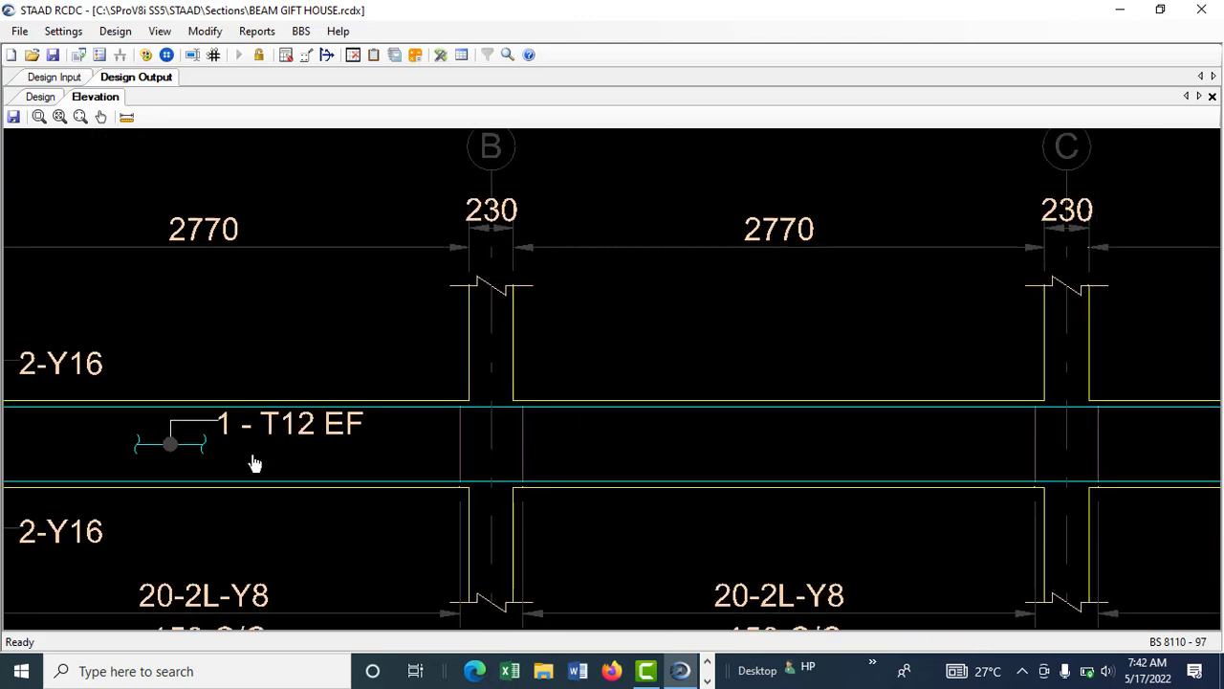
scroll(888, 410, "down", 2)
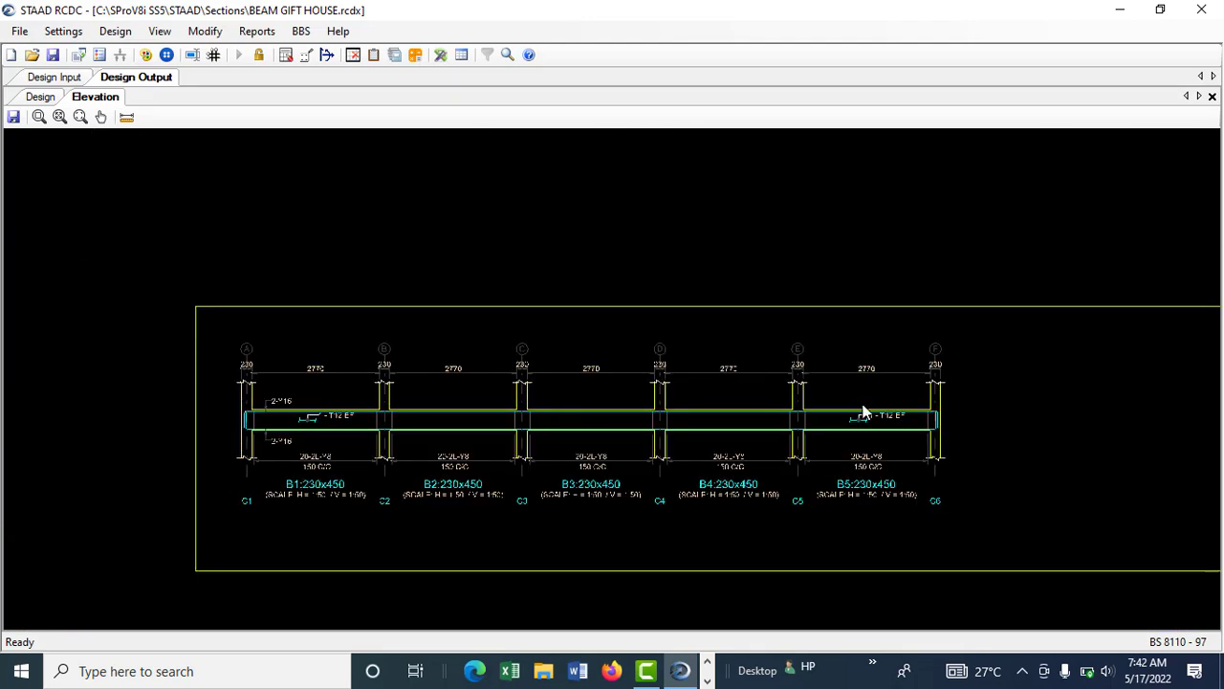
middle_click_drag(874, 410, 582, 470)
scroll(837, 405, "up", 2)
middle_click_drag(837, 404, 695, 418)
scroll(549, 443, "up", 4)
scroll(546, 431, "down", 1)
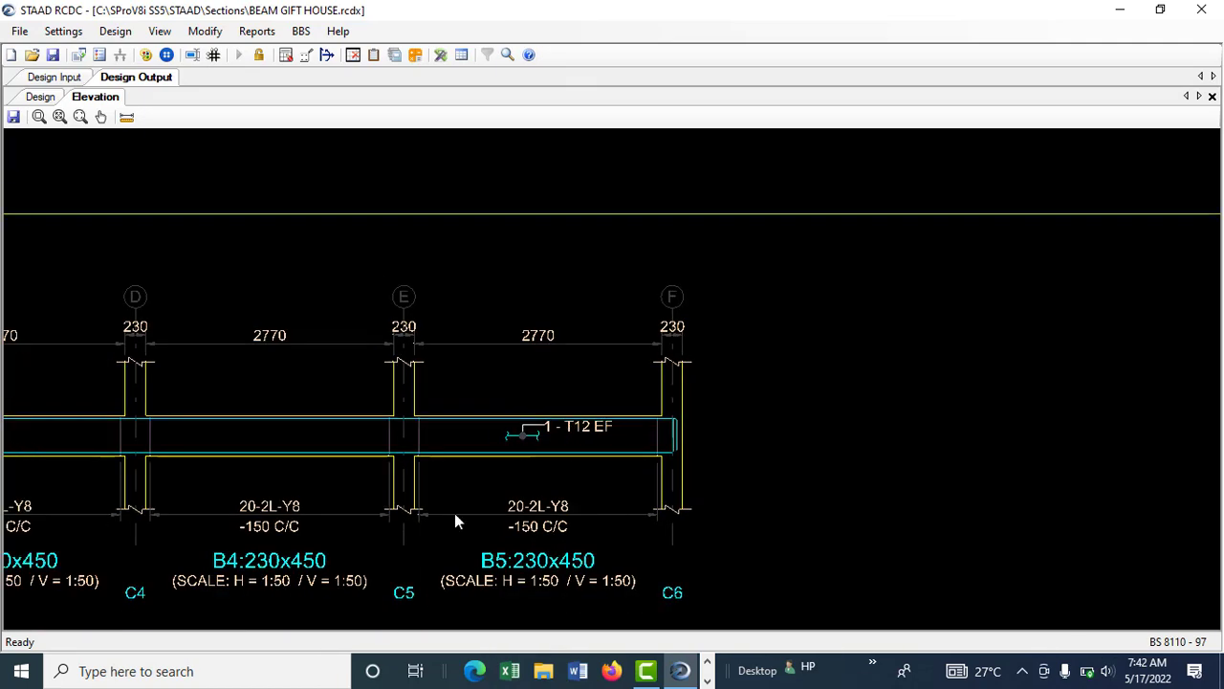
scroll(521, 440, "up", 3)
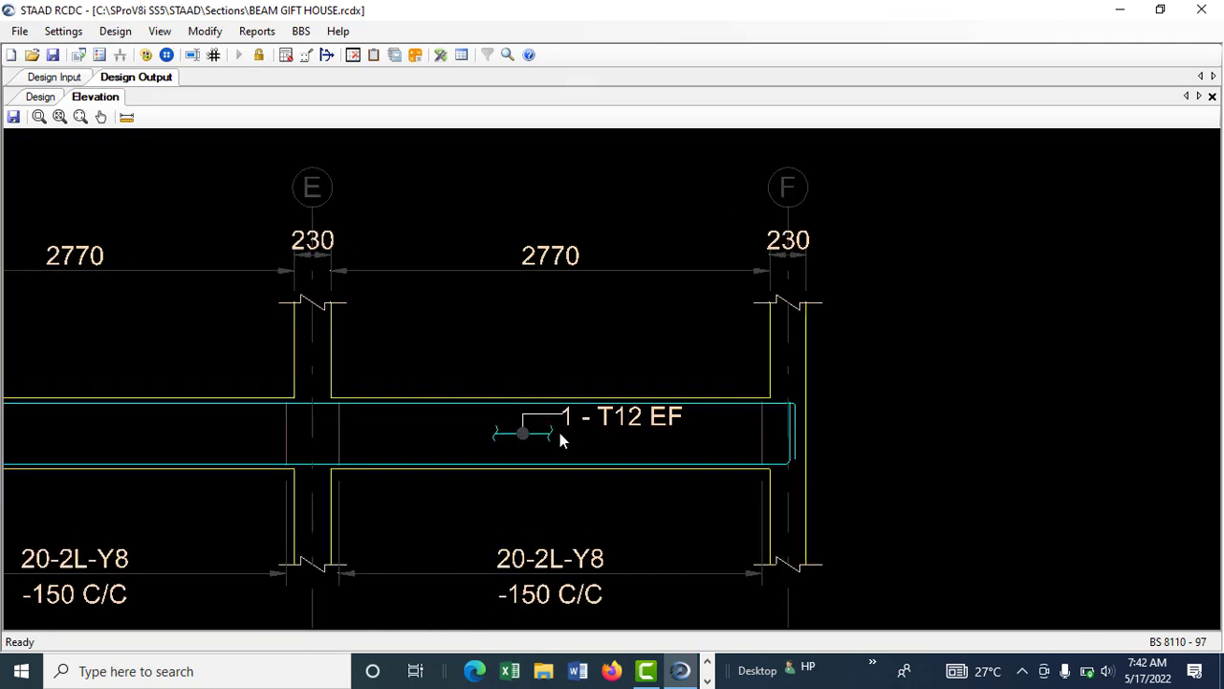
scroll(596, 442, "down", 6)
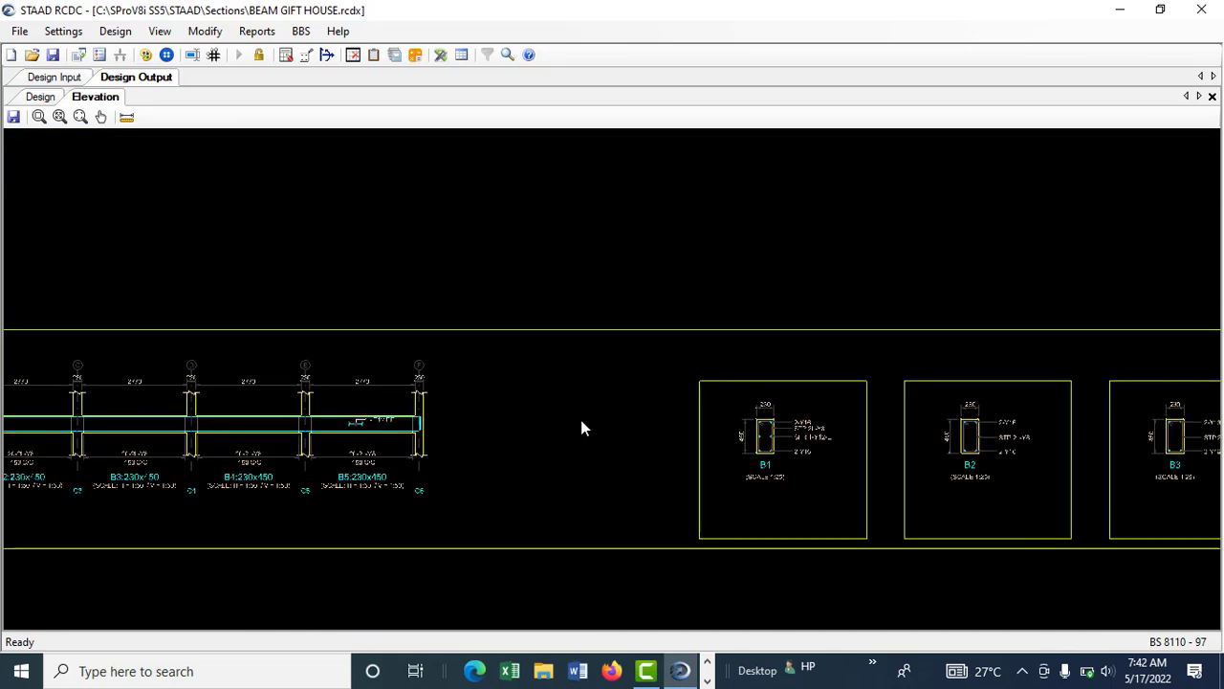
scroll(813, 449, "up", 6)
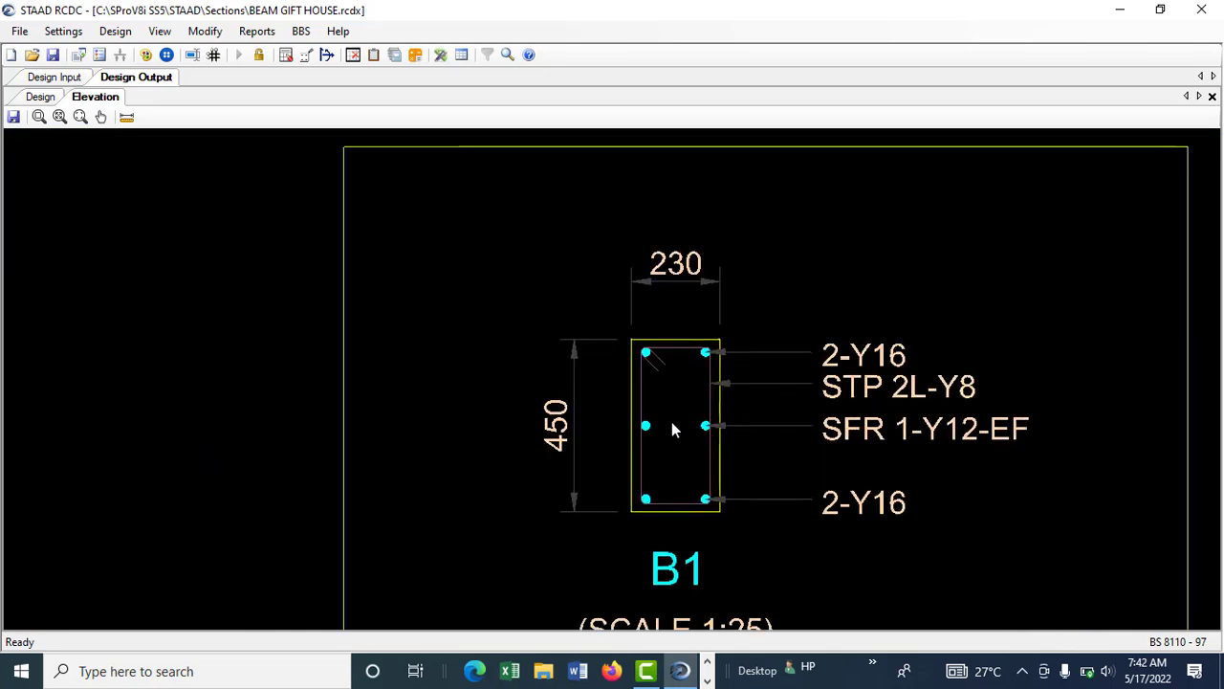
scroll(727, 408, "down", 2)
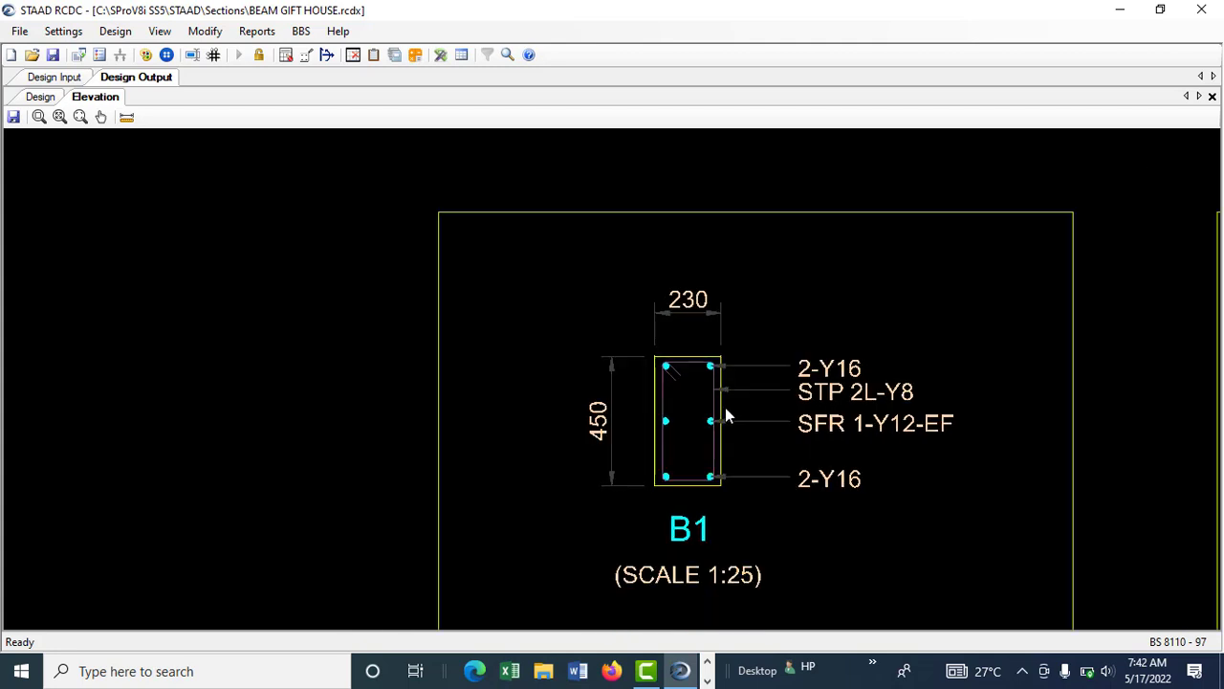
scroll(717, 416, "up", 2)
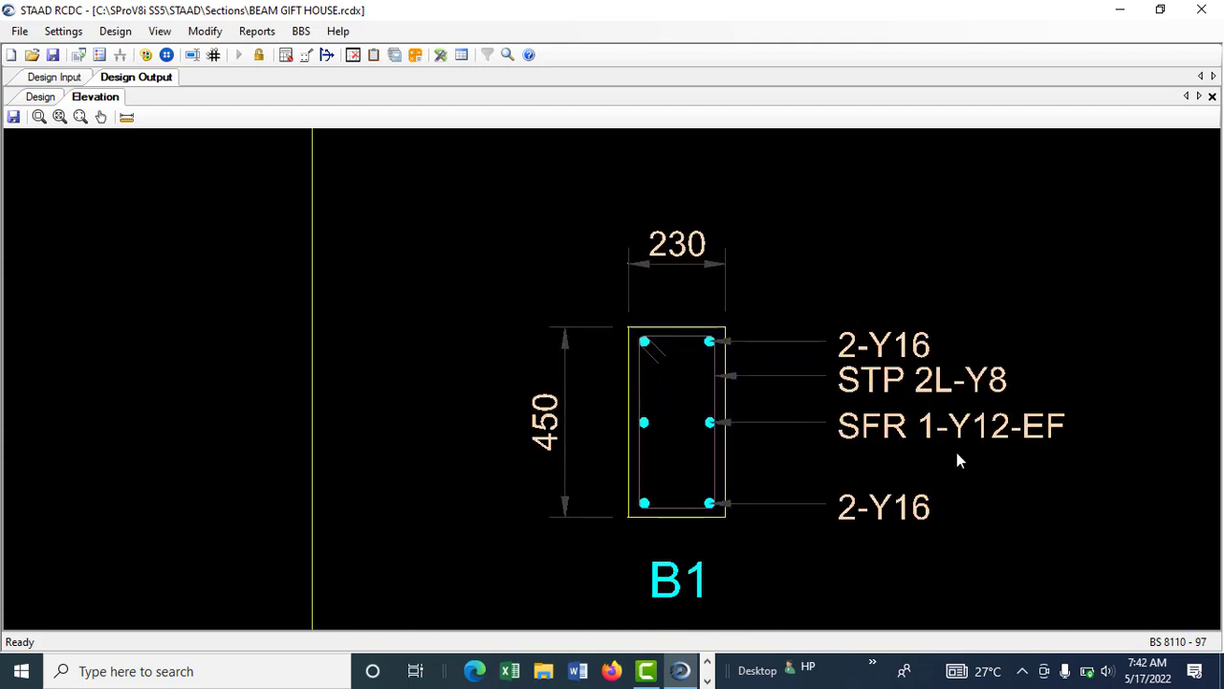
scroll(960, 449, "up", 2)
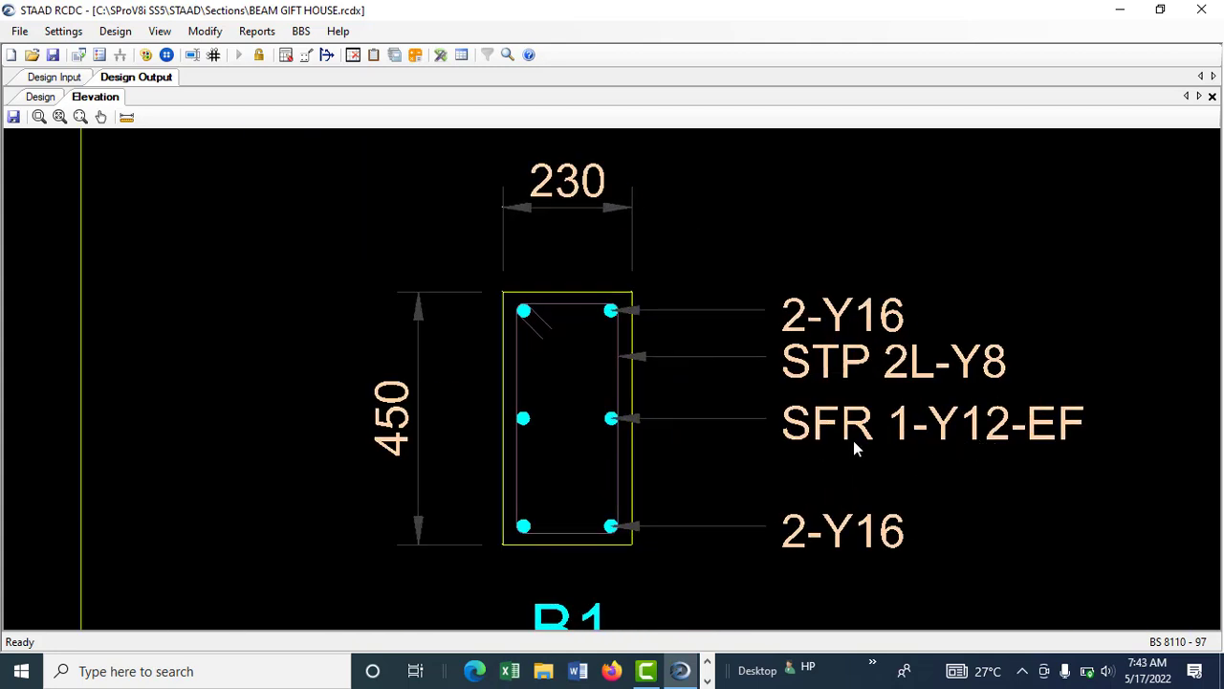
scroll(784, 449, "down", 1)
scroll(774, 439, "down", 4)
mouse_move(801, 516)
middle_mouse_down()
mouse_move(654, 374)
mouse_move(453, 391)
middle_mouse_up()
scroll(370, 283, "up", 3)
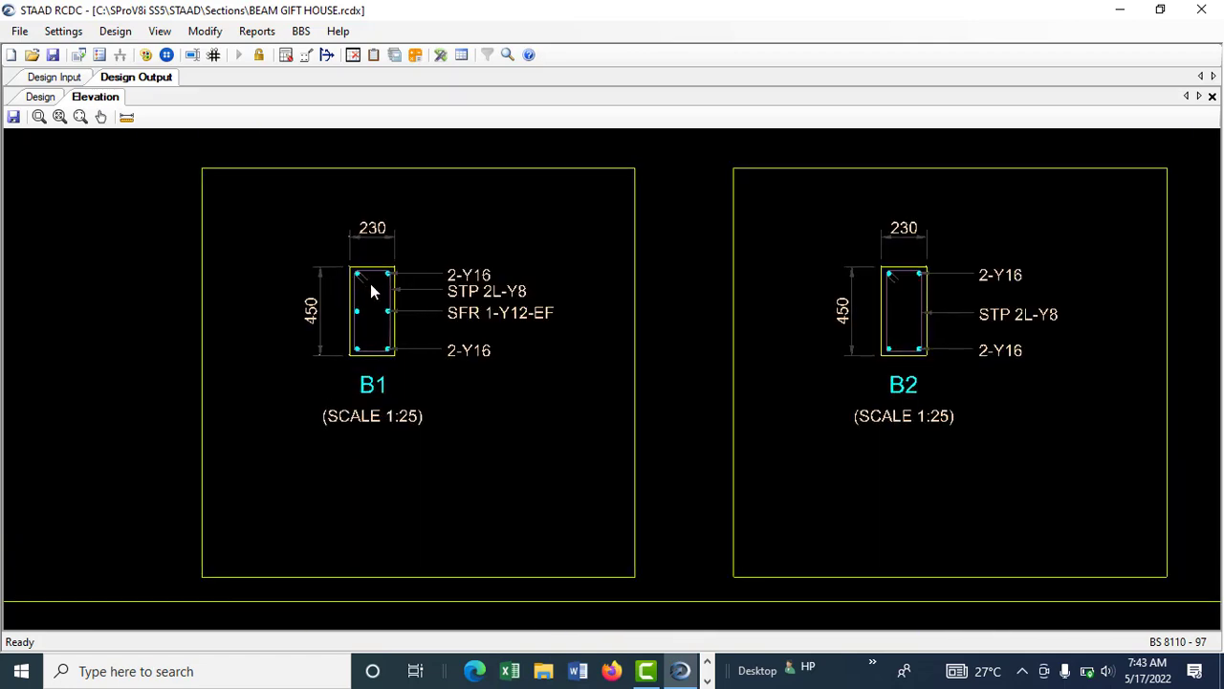
scroll(382, 296, "up", 1)
scroll(347, 378, "up", 1)
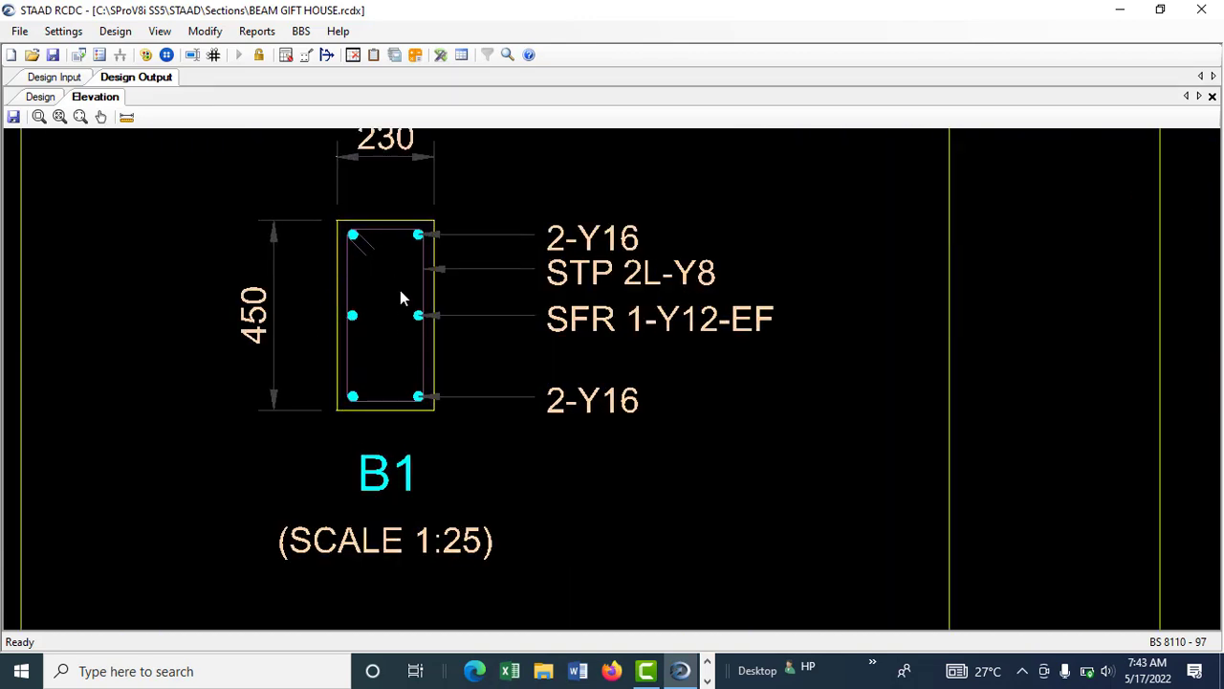
scroll(352, 247, "up", 1)
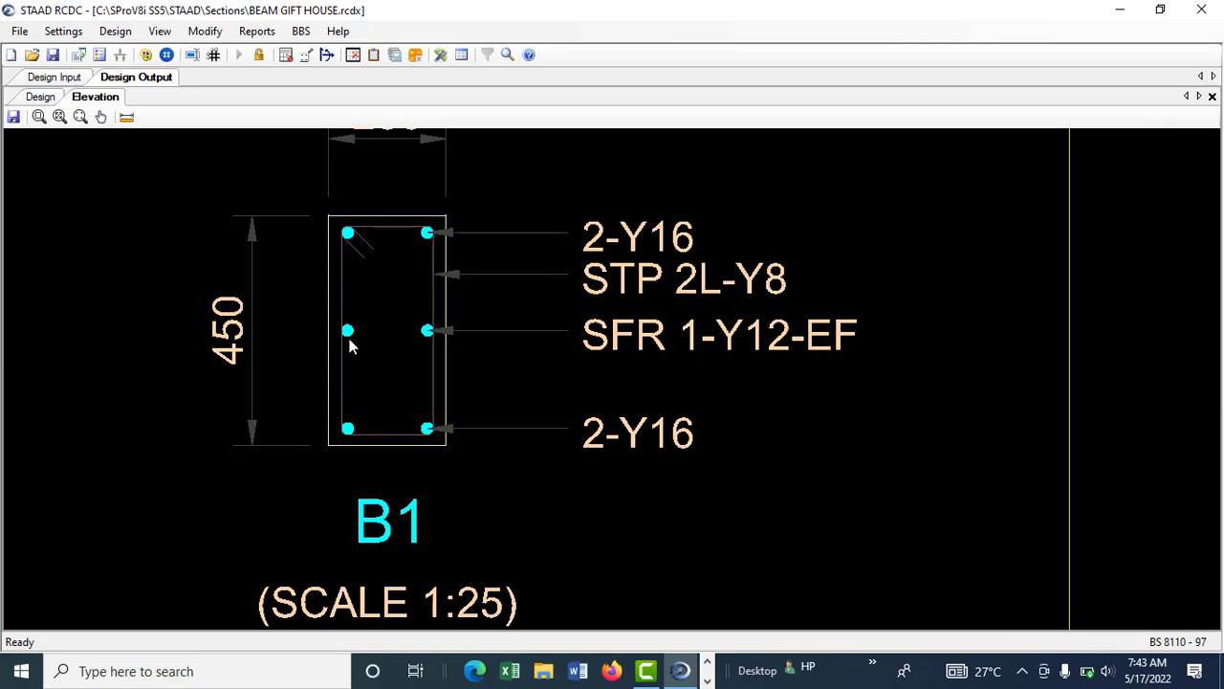
scroll(375, 346, "down", 1)
scroll(376, 349, "down", 3)
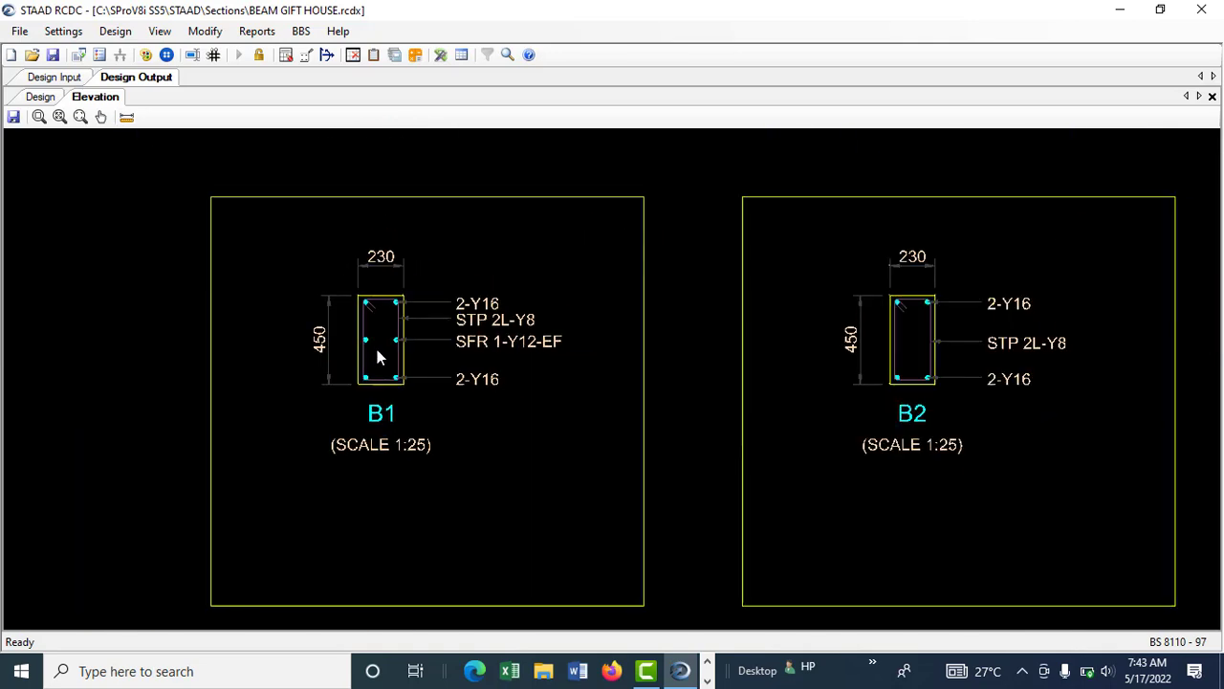
scroll(376, 326, "up", 1)
scroll(430, 349, "up", 1)
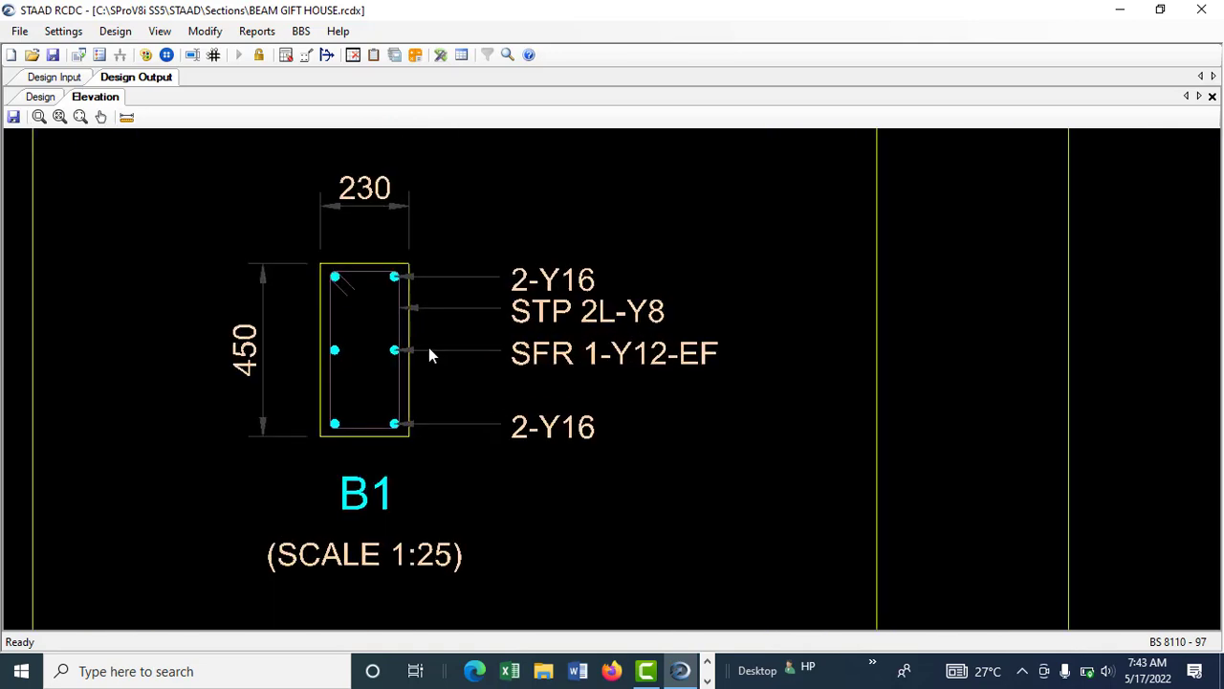
scroll(429, 364, "down", 1)
scroll(436, 382, "down", 5)
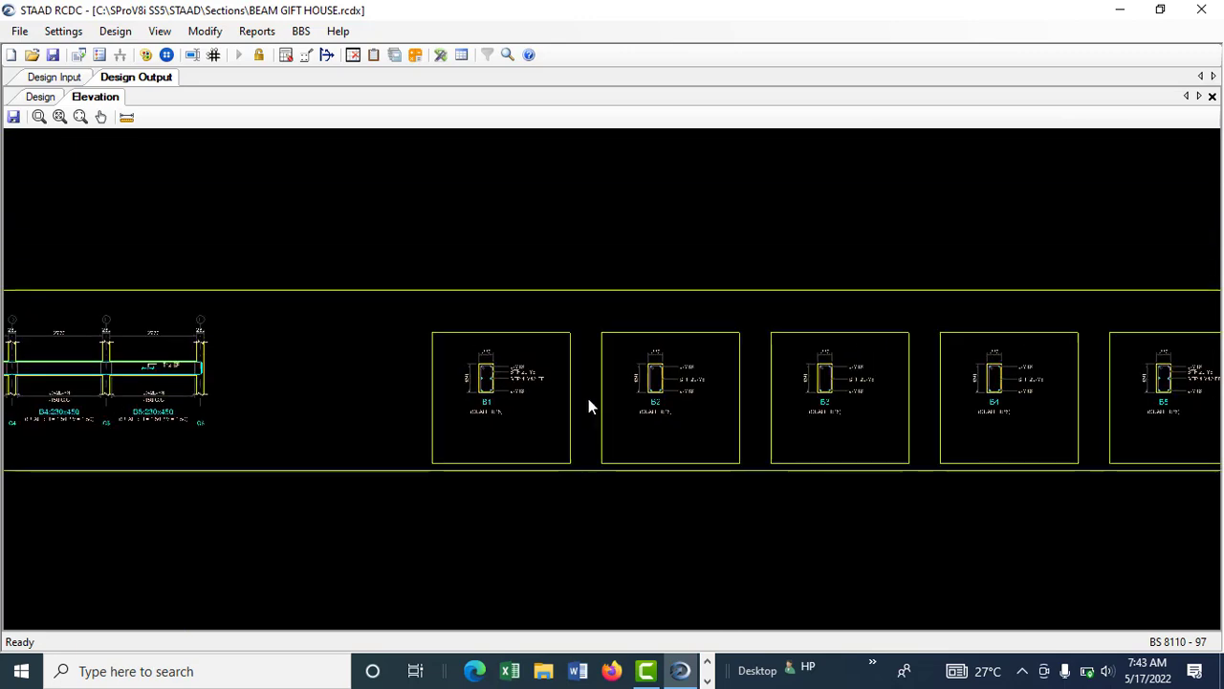
scroll(632, 411, "down", 2)
middle_click_drag(501, 464, 587, 443)
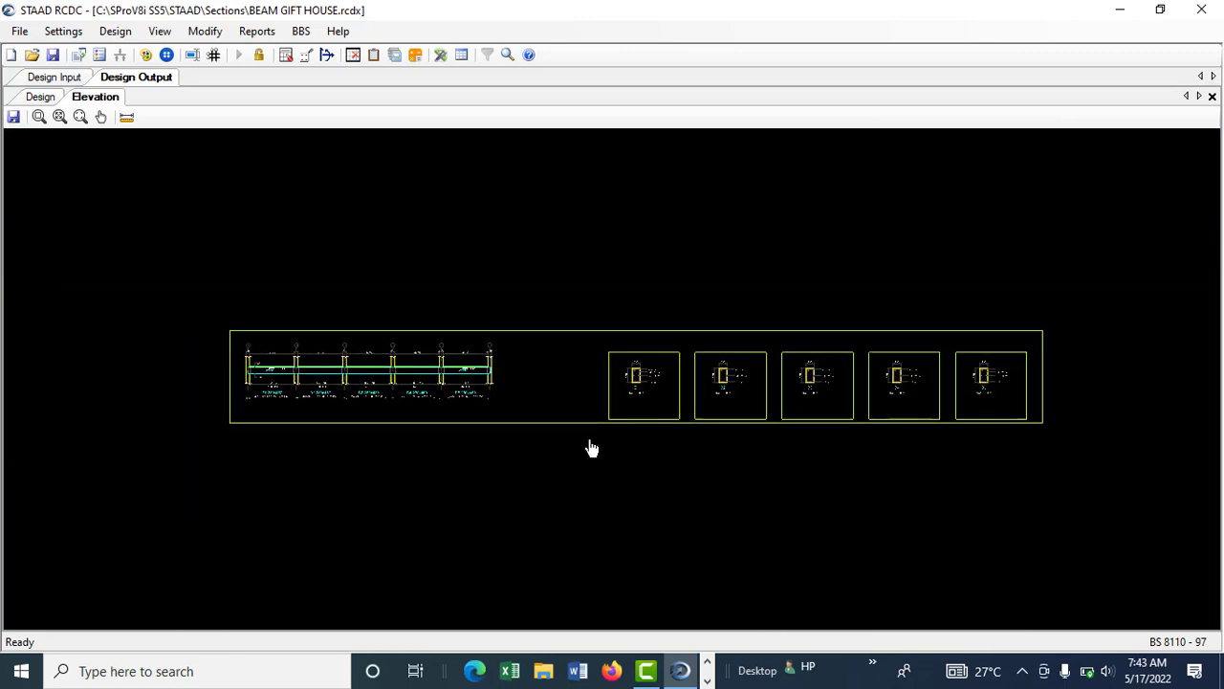